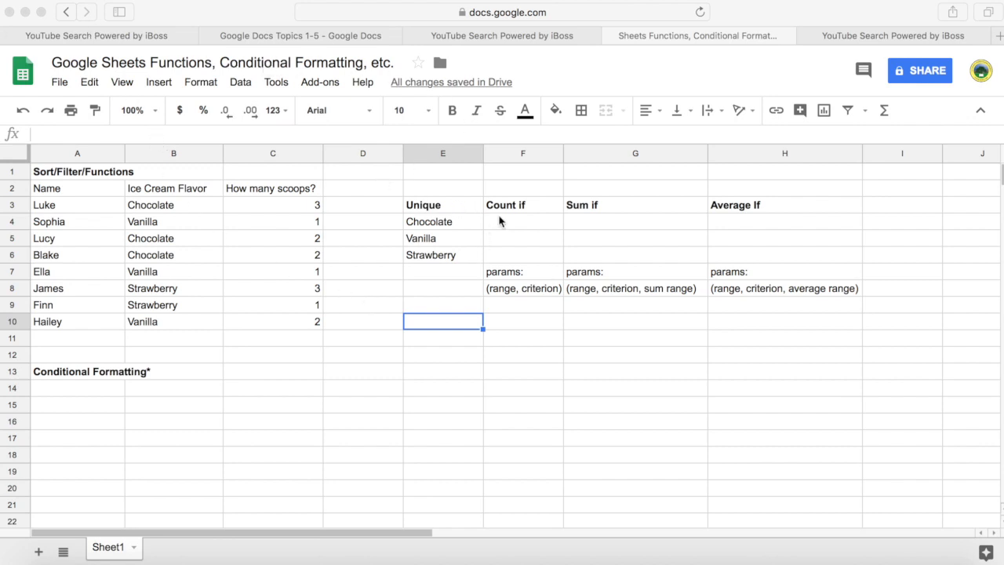
click(521, 220)
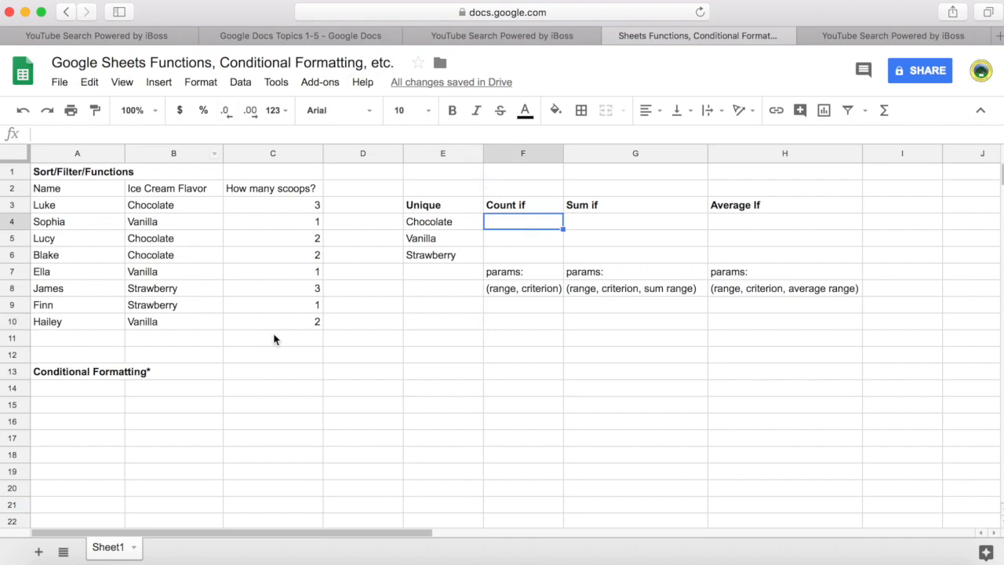
click(249, 378)
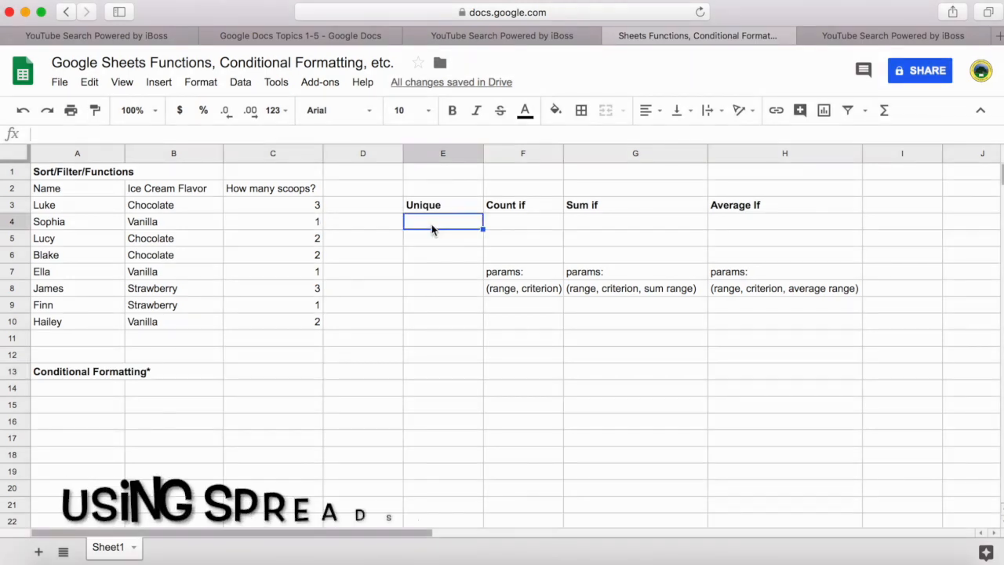
Enter =unique(C3:C10) in E4 to list the distinct scoop counts under the Unique heading.
text(=)
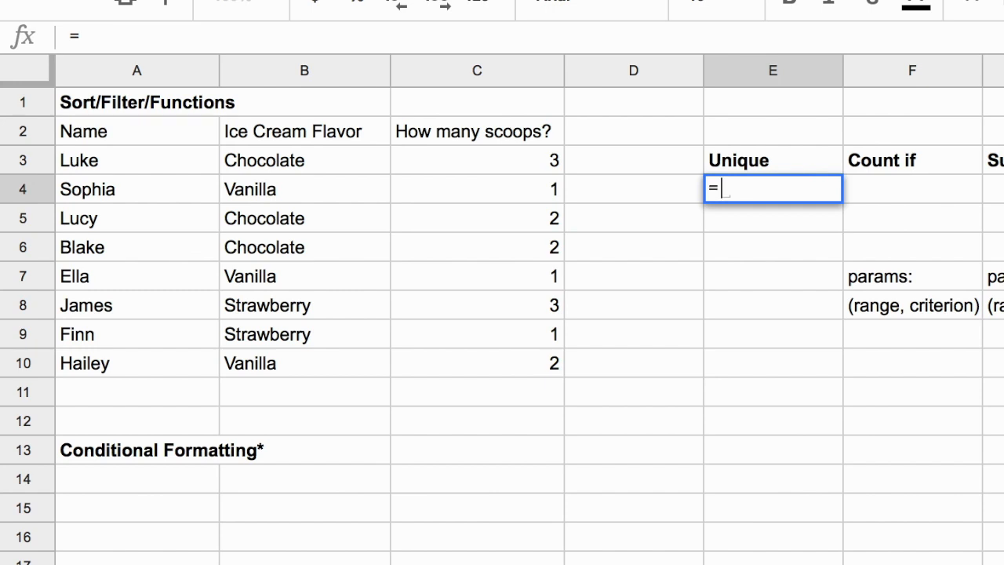
text(unique()
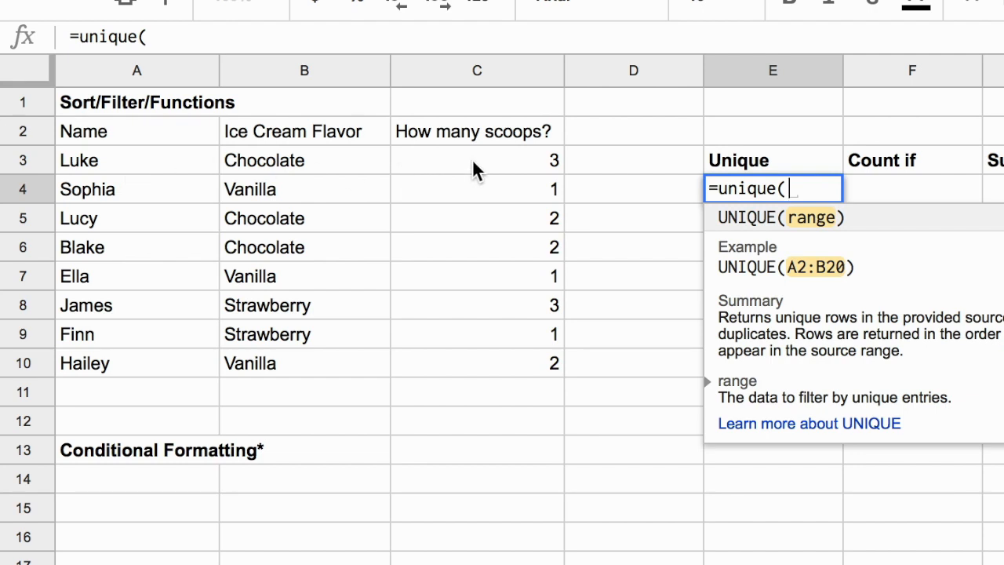
drag(473, 166, 524, 374)
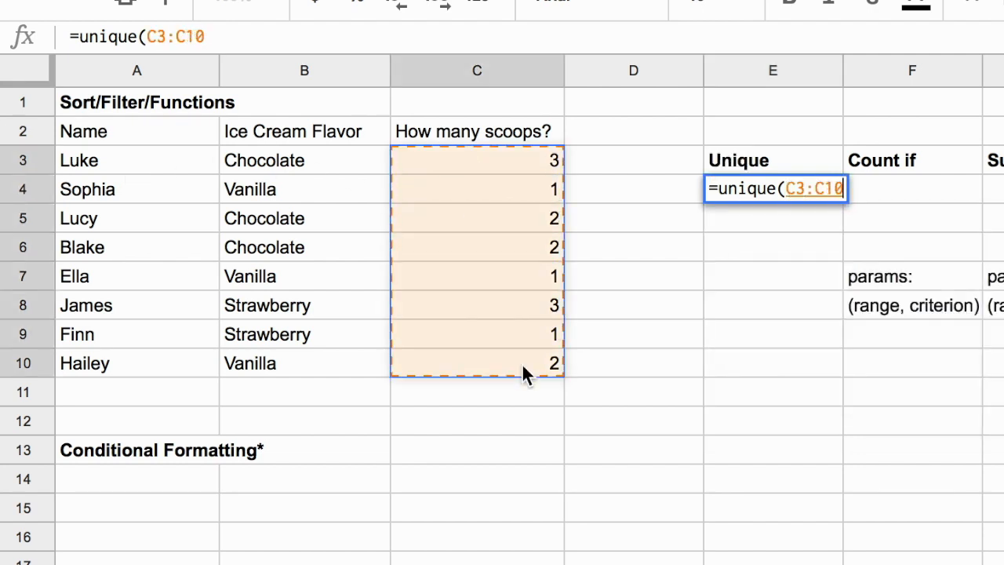
text())
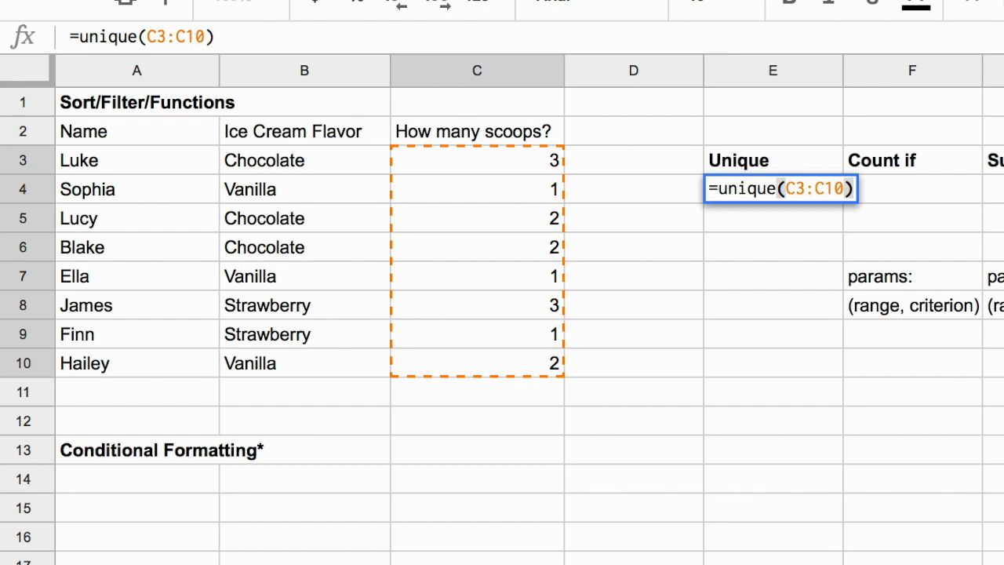
key(Return)
Replace the formula in E4 with =unique(B3:B10) to list the distinct ice cream flavors.
drag(751, 192, 765, 237)
text(=)
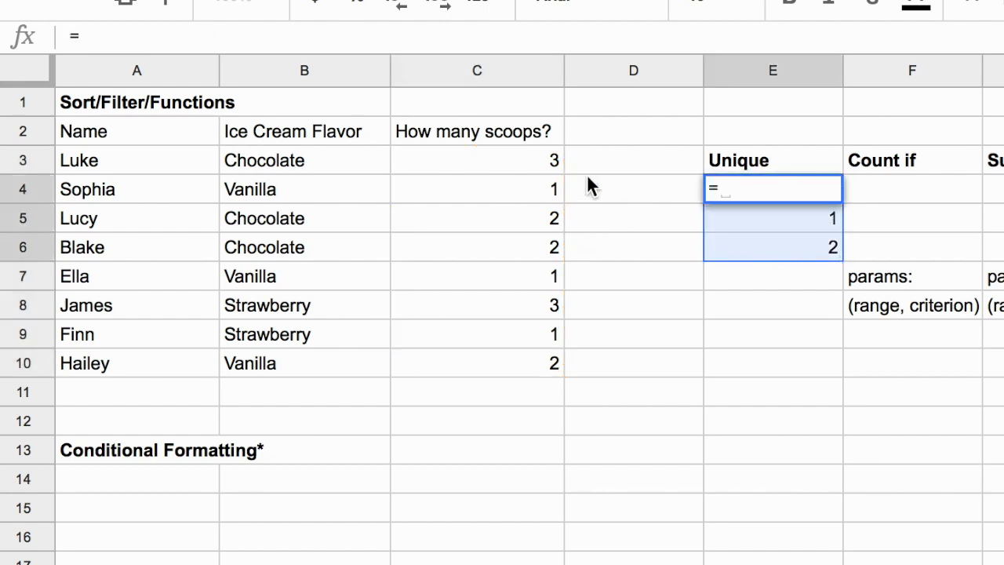
text(unique()
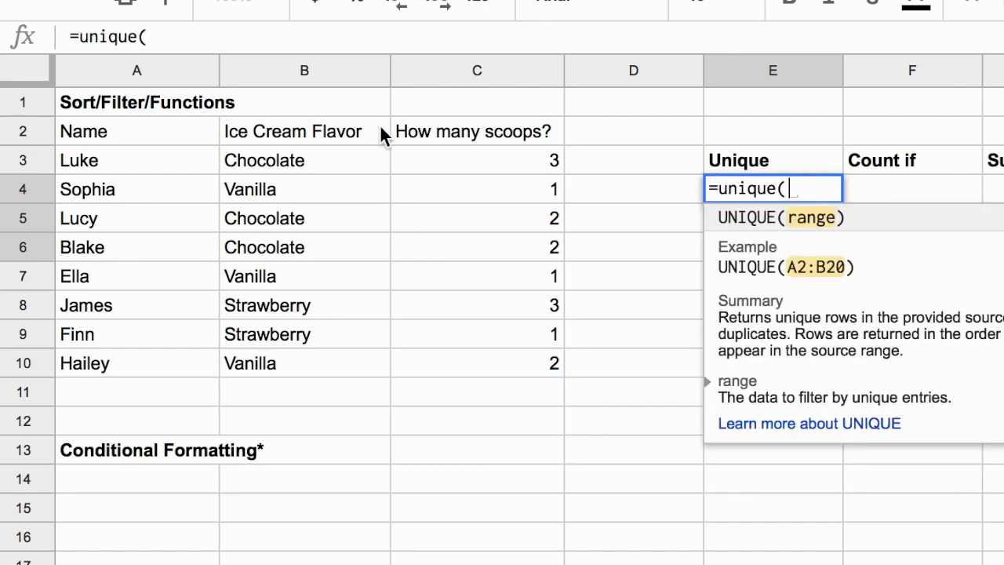
drag(334, 160, 329, 366)
text())
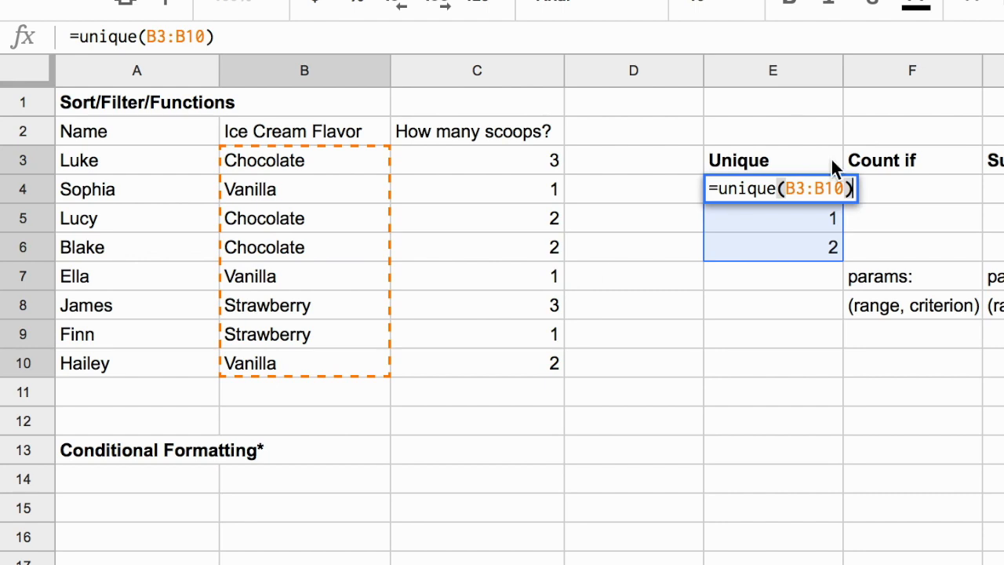
key(Return)
click(669, 196)
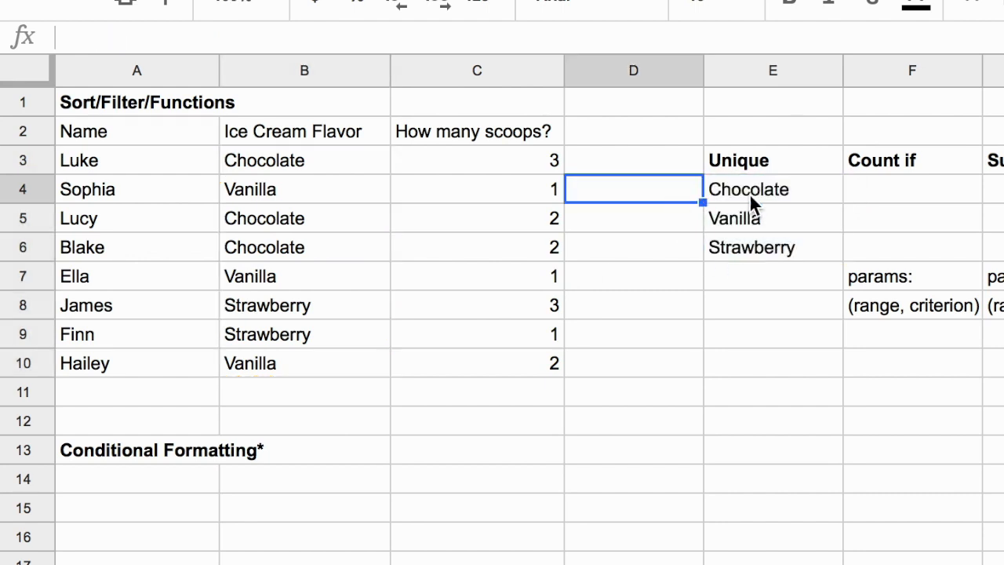
click(273, 161)
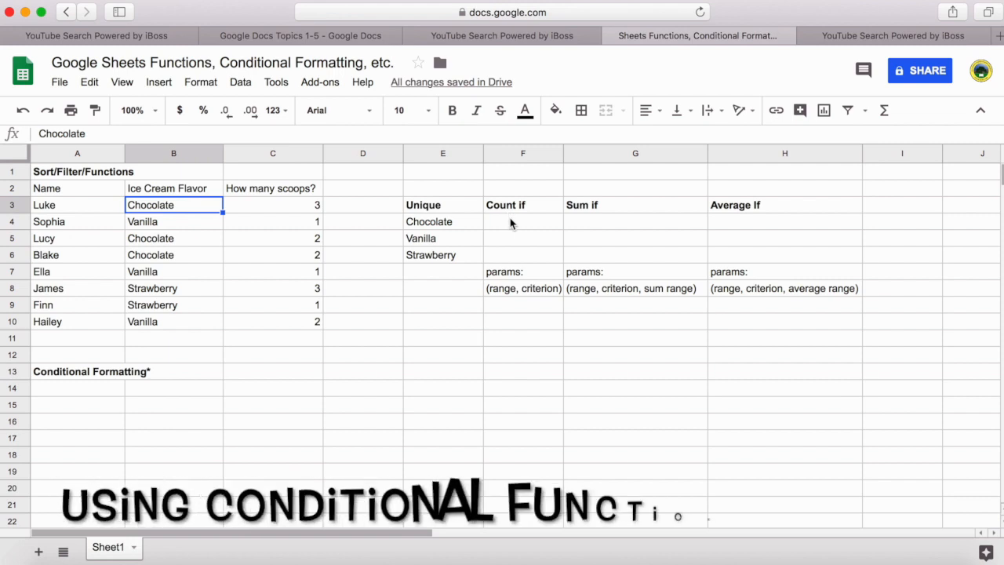
Enter =countif(B3:B10,E4) in F4 to count the Chocolate entries in the flavor column.
click(510, 224)
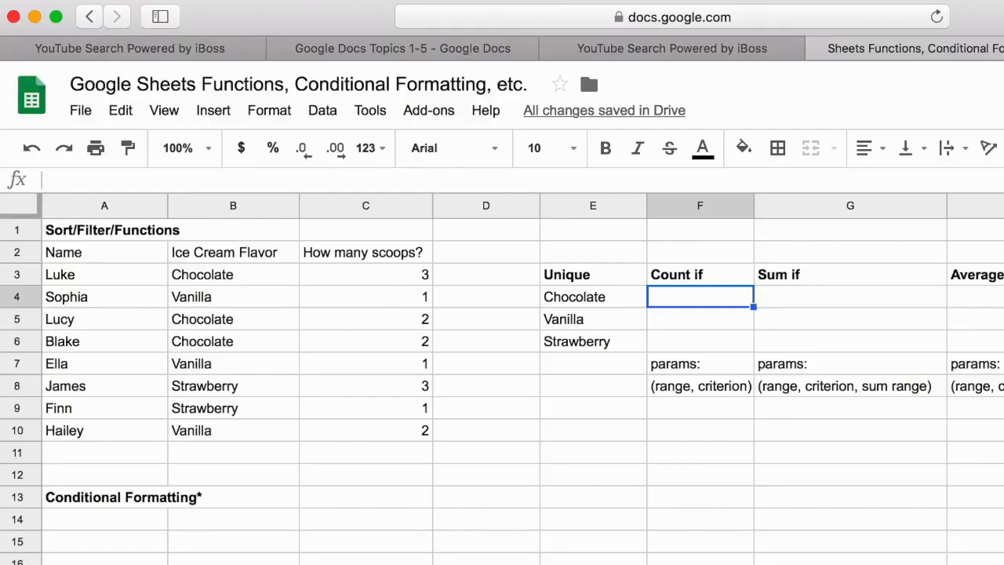
text(=countif()
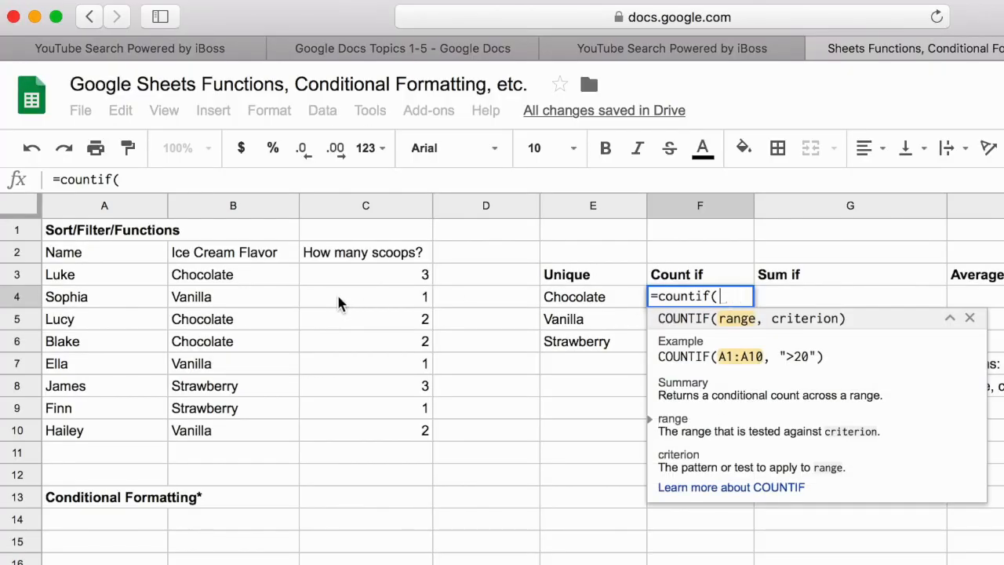
drag(269, 277, 269, 430)
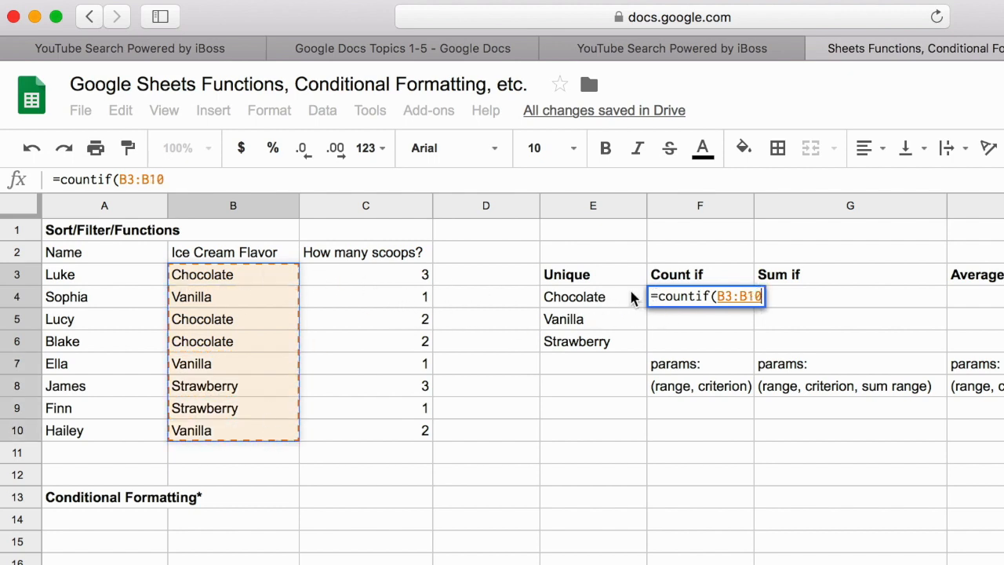
text(,)
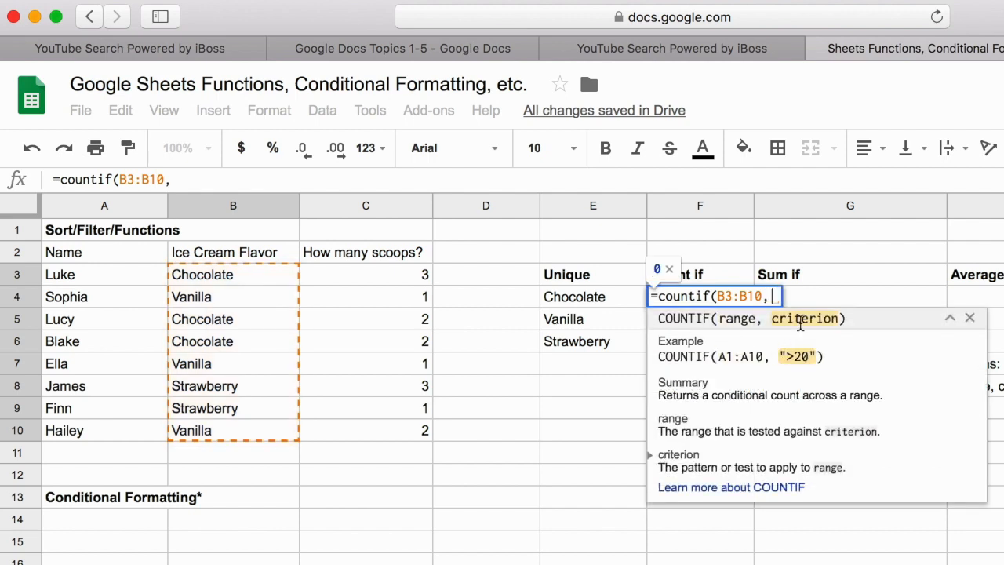
click(603, 296)
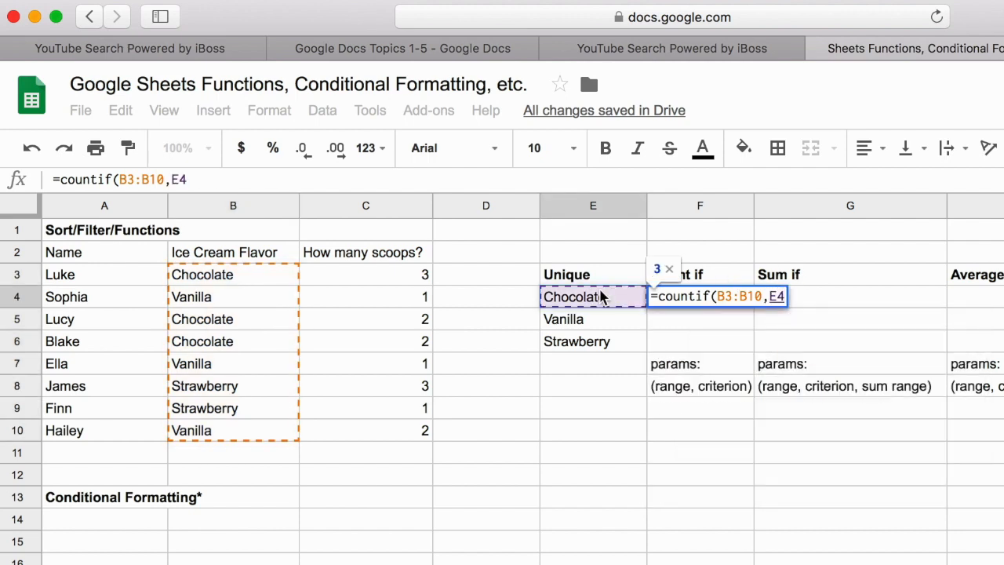
text())
key(Return)
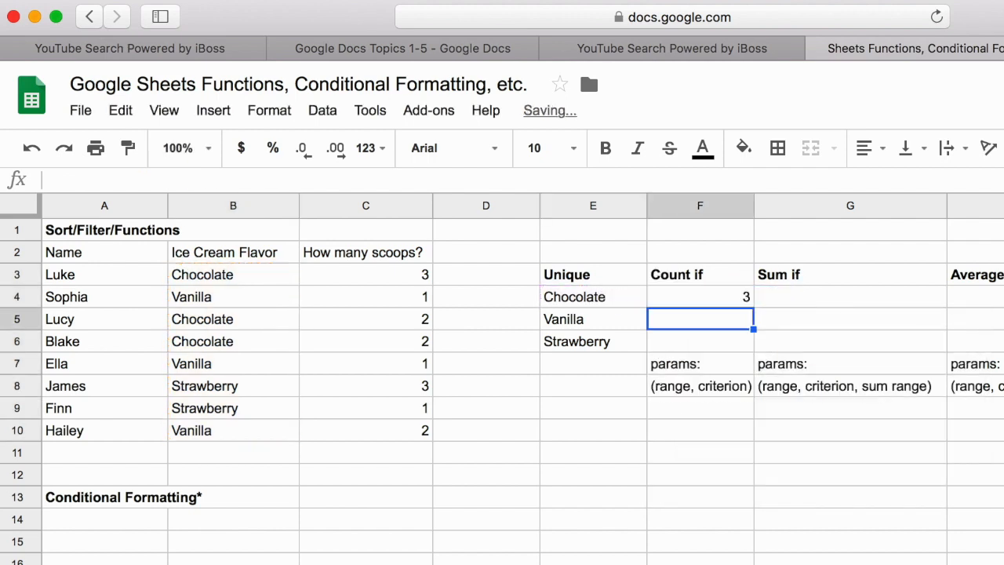
In F5, enter a COUNTIF over B3:B10 with the Vanilla cell of the Unique list as its criterion.
text(=)
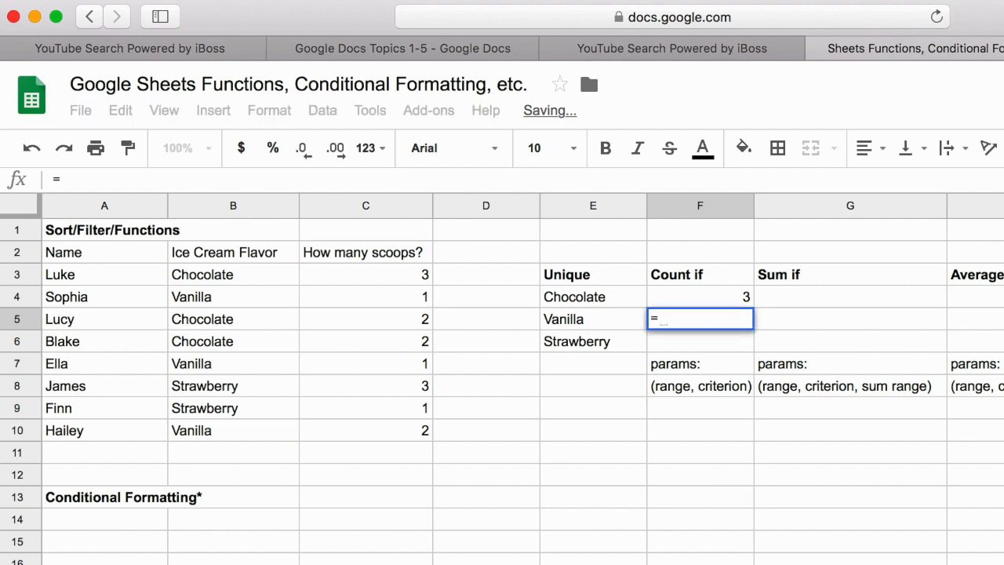
text(countIf()
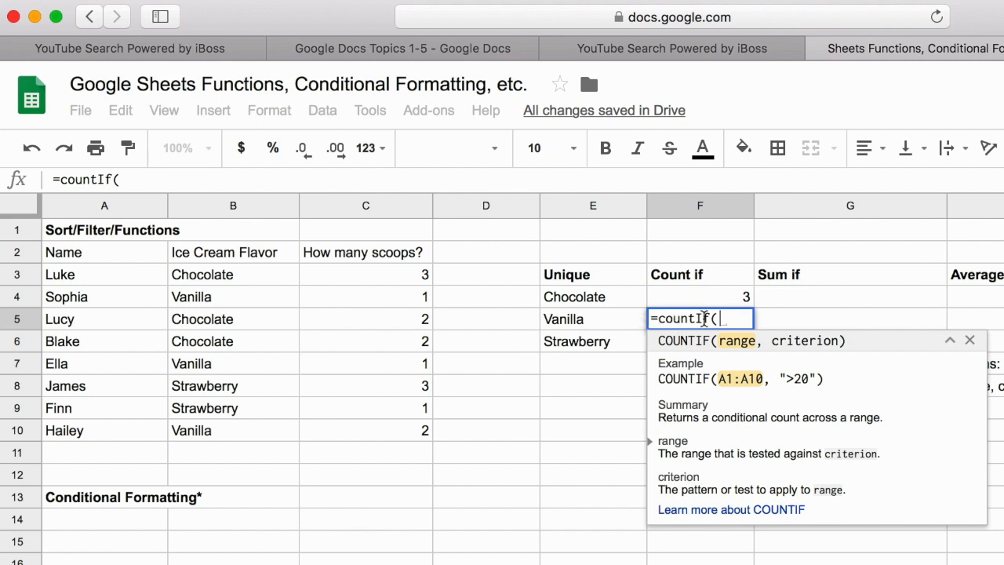
drag(208, 284, 221, 433)
text(,)
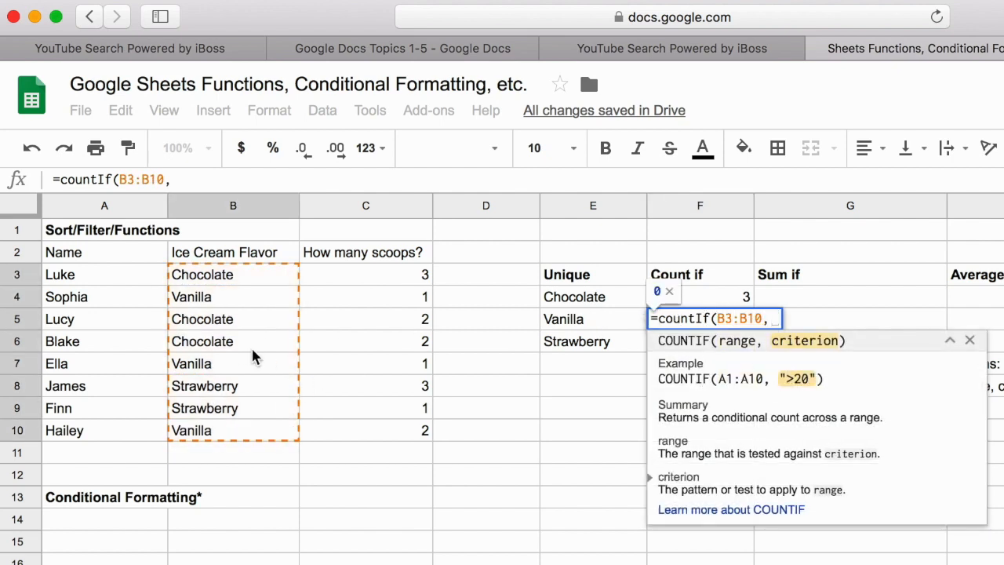
click(225, 301)
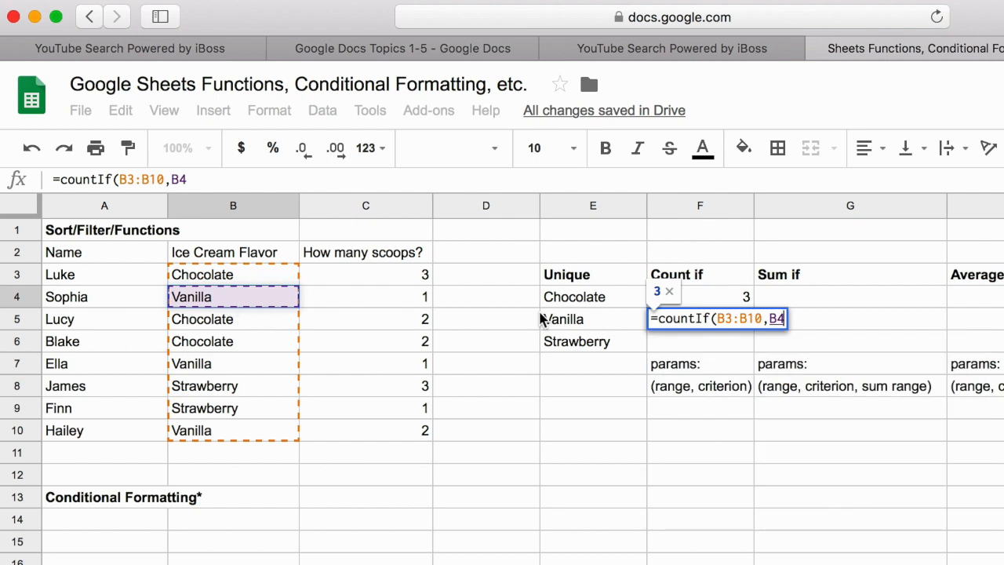
click(544, 317)
text())
key(Return)
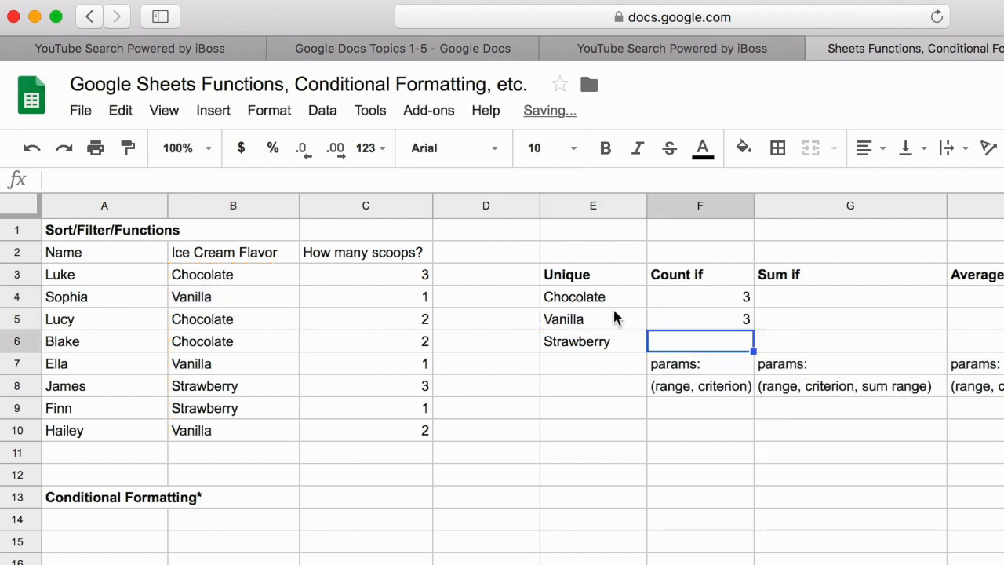
Enter =countIF(B3:B10,E6) in F6 to count the Strawberry entries in the flavor column.
text(=cou)
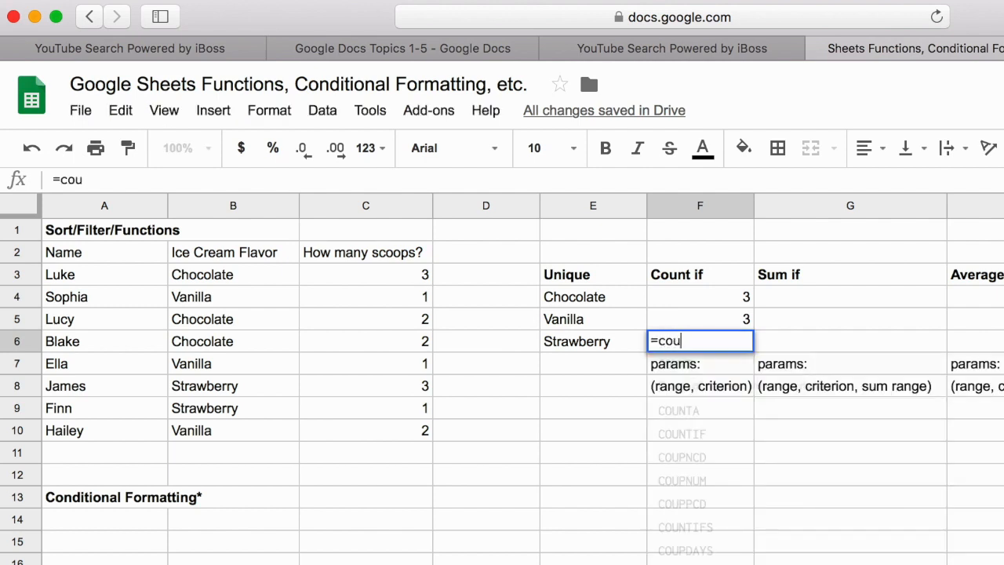
text(ntIF()
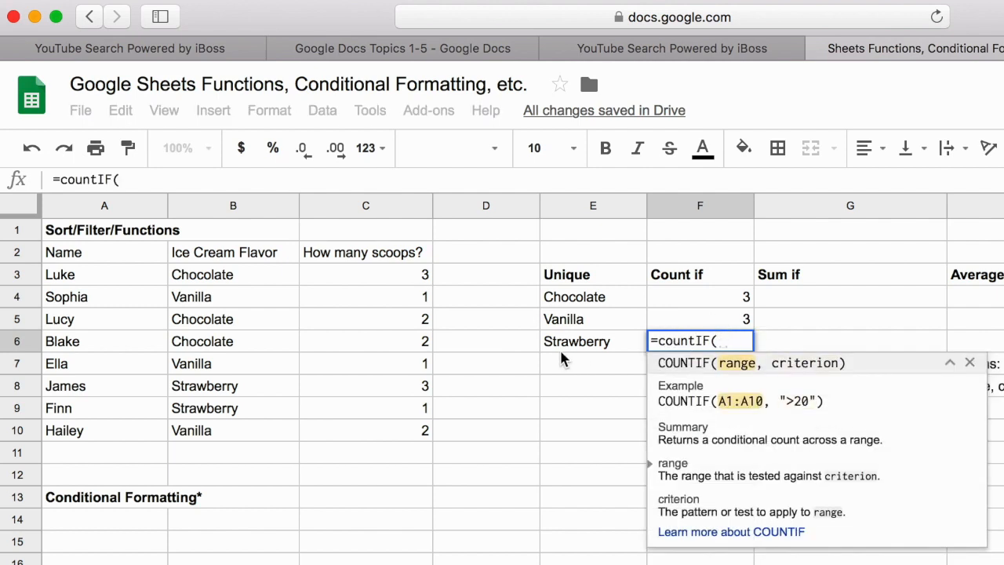
drag(265, 280, 264, 321)
drag(264, 427, 272, 440)
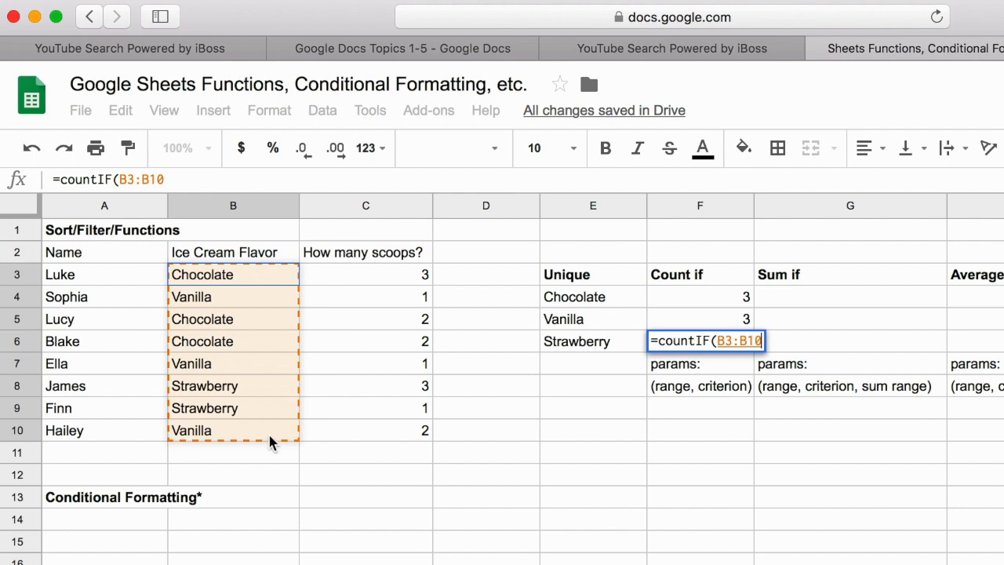
text(,)
click(567, 353)
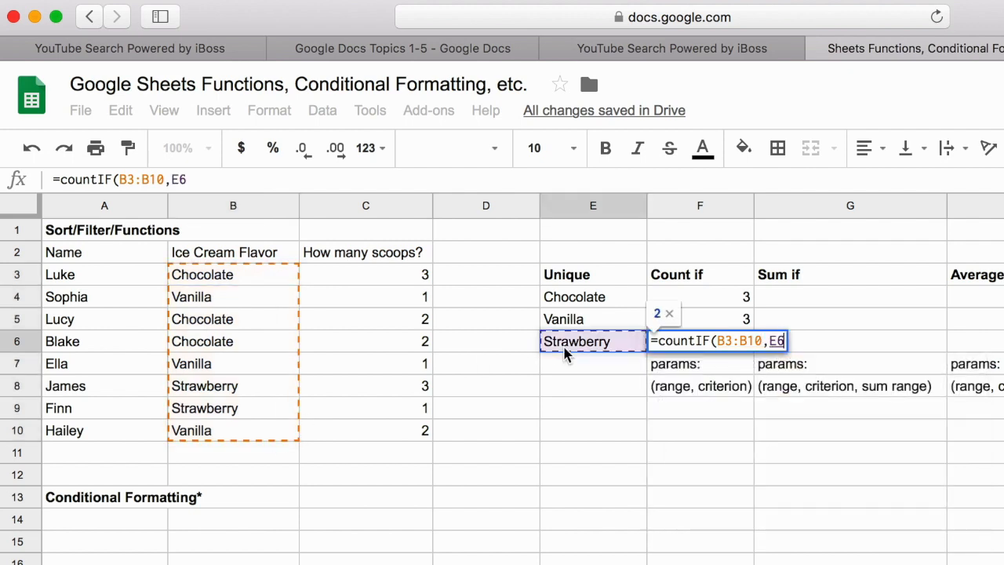
text())
key(Return)
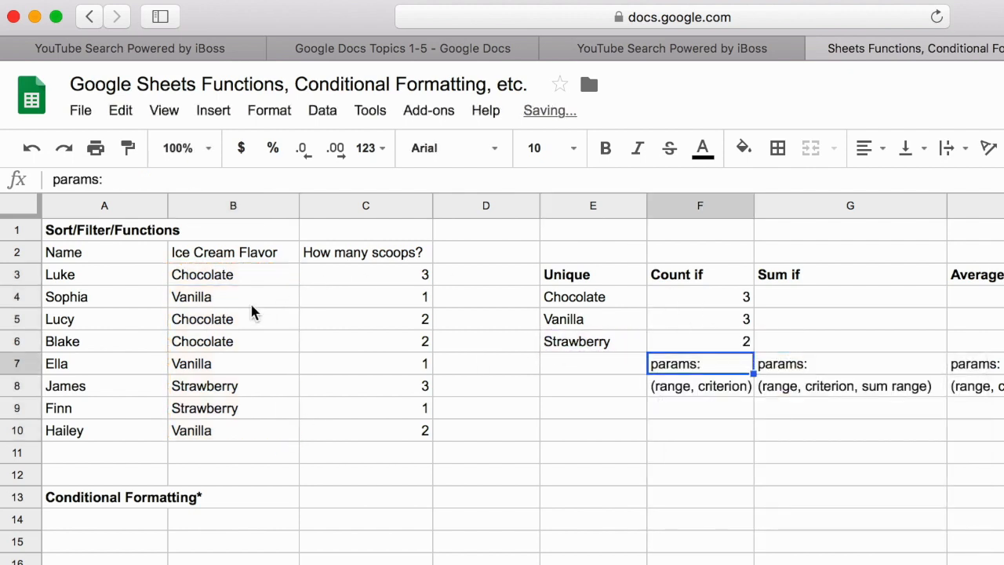
click(235, 385)
click(240, 405)
click(828, 349)
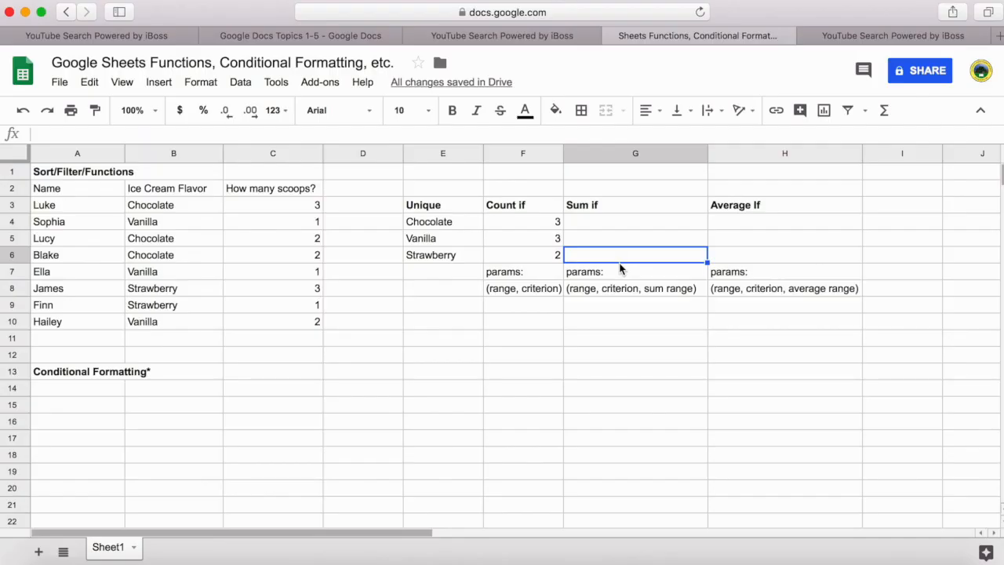
click(823, 282)
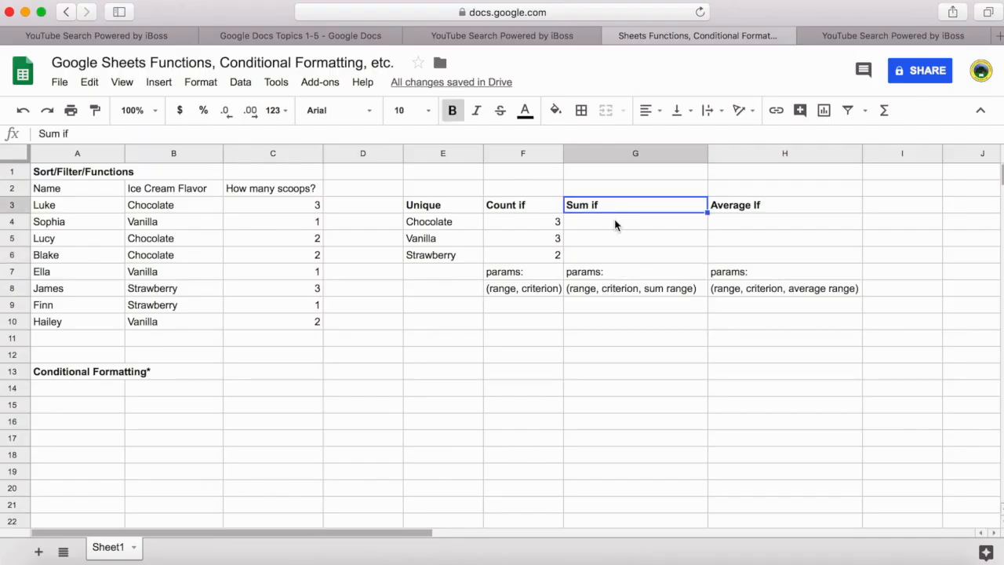
Enter =sumIf(B3:B10,E4,C3:C10) in G4 to total the scoops of Chocolate.
click(615, 225)
text(=sumIf()
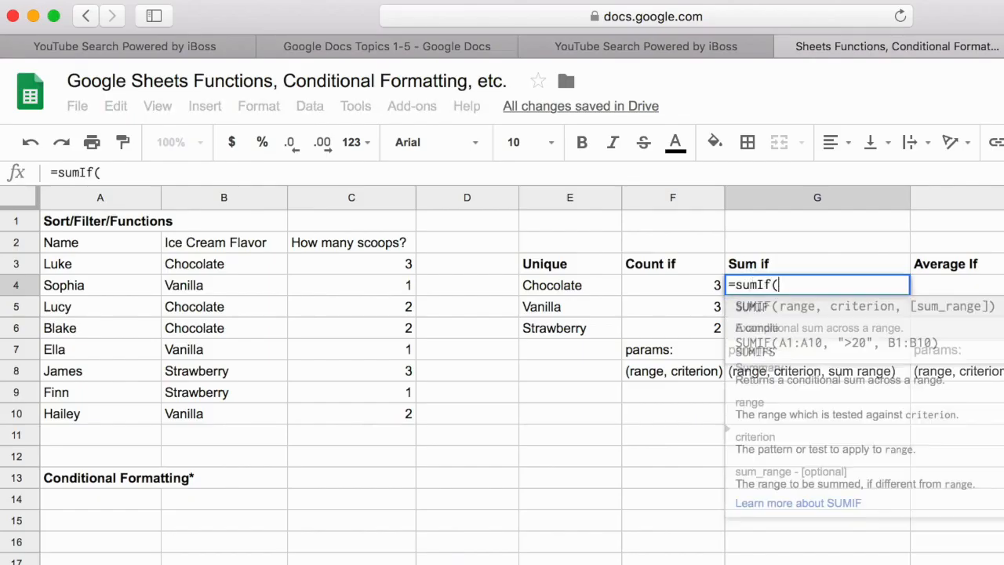
click(221, 268)
drag(222, 268, 233, 413)
text(,)
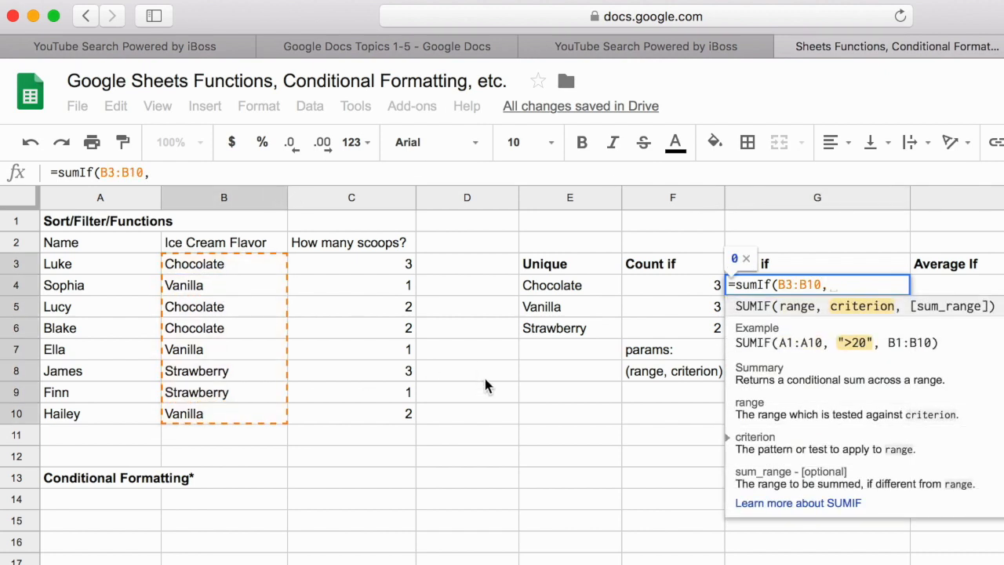
click(584, 288)
text(,)
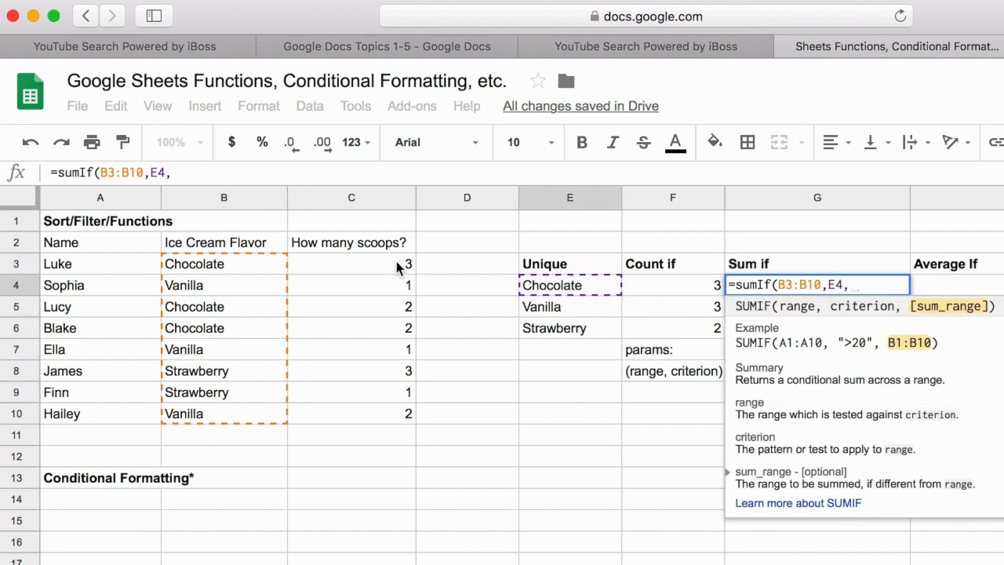
drag(353, 266, 374, 417)
text())
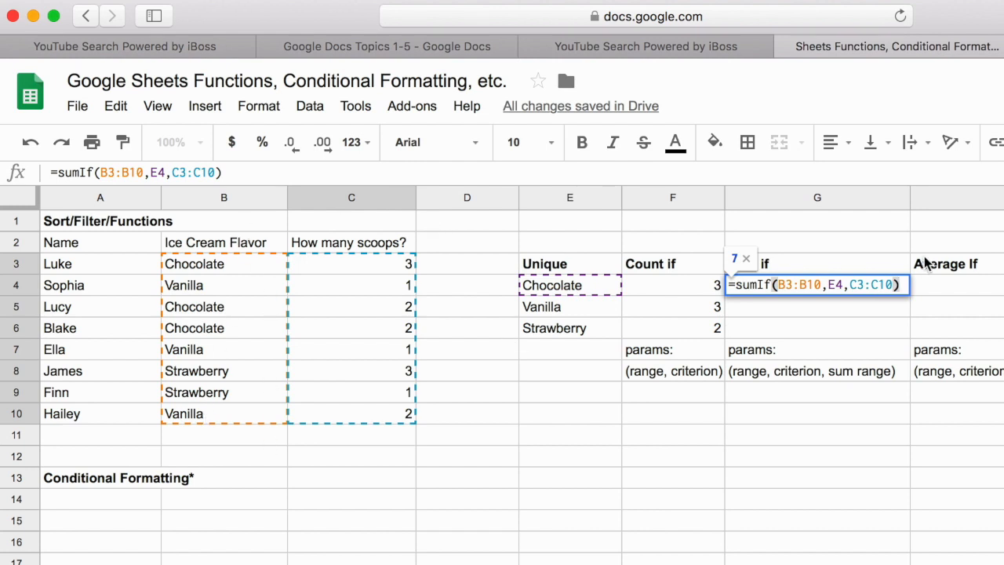
key(Return)
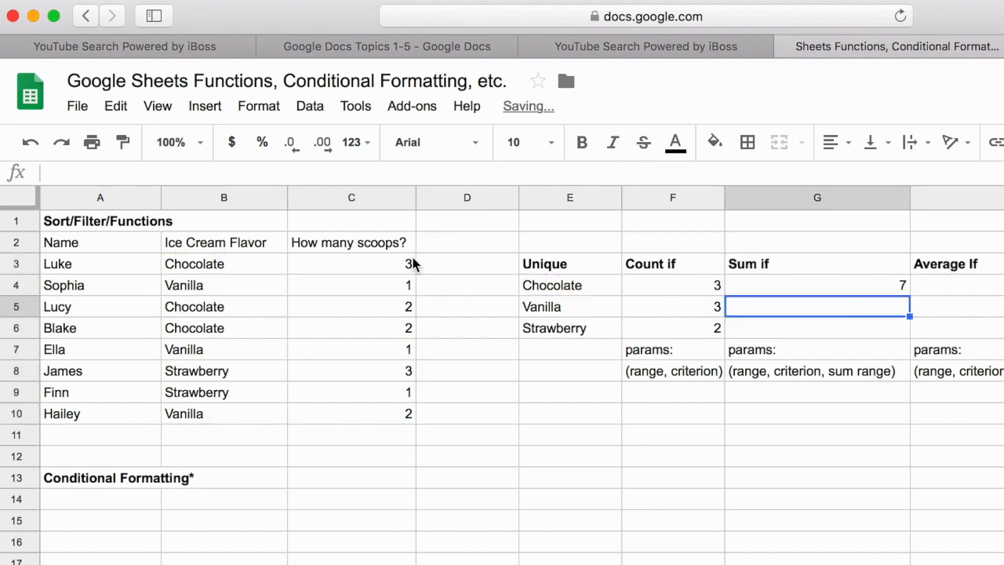
click(377, 265)
click(385, 310)
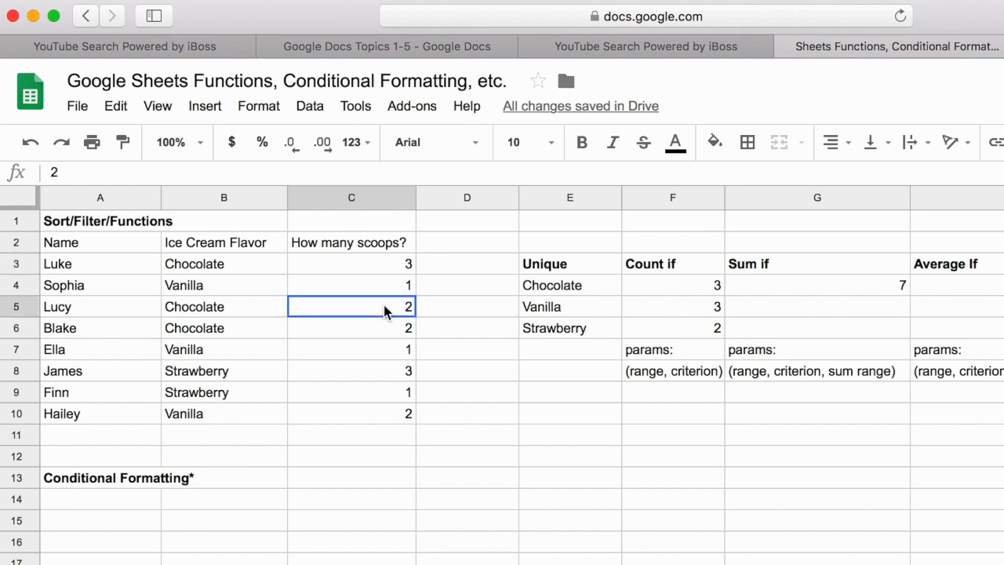
click(384, 333)
click(386, 315)
click(754, 289)
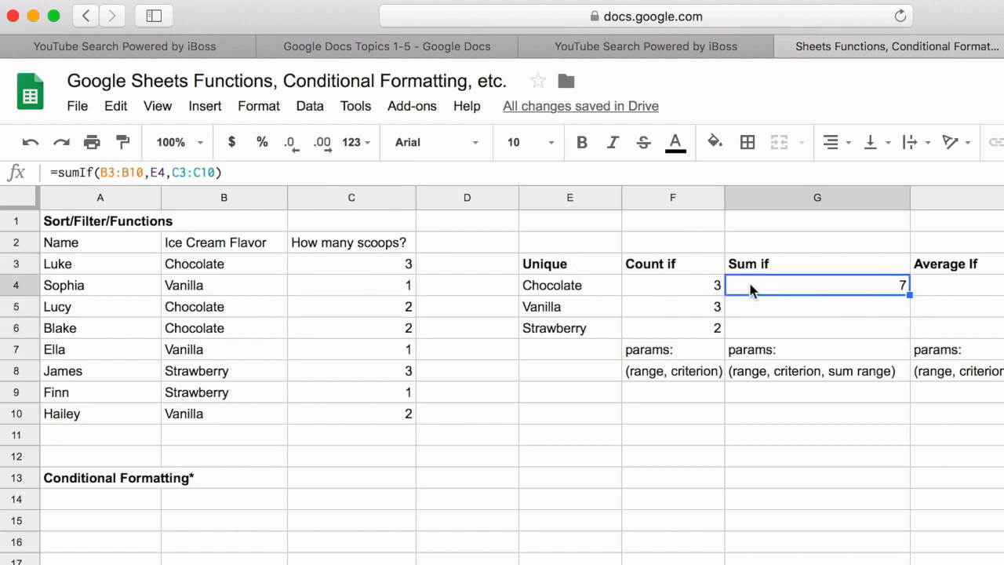
click(806, 307)
text(=sum)
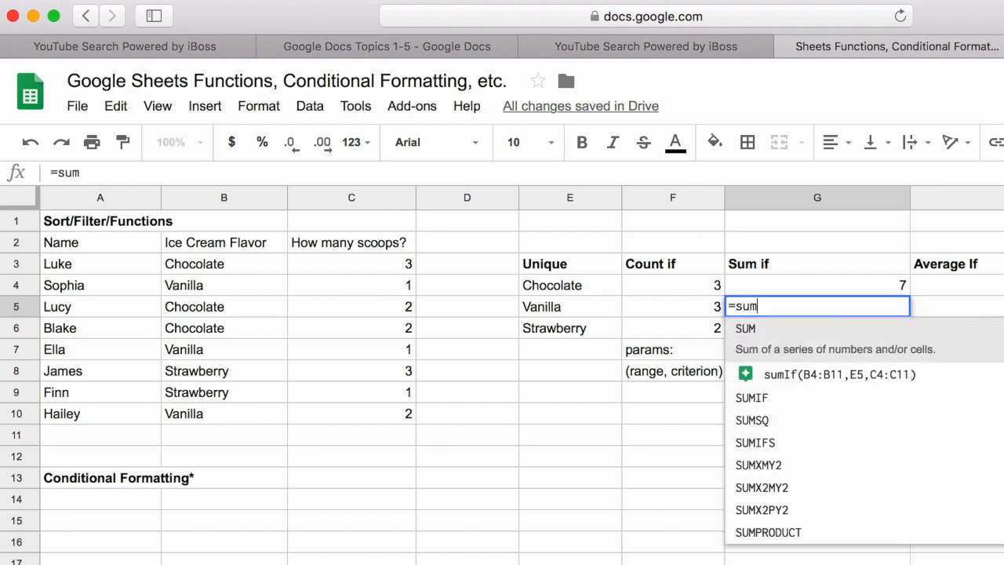
text(If()
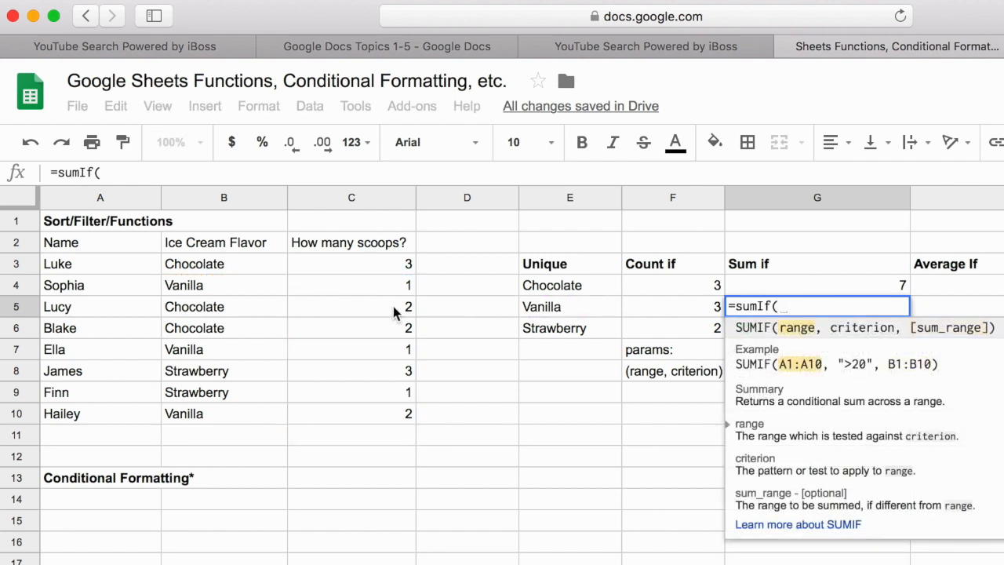
click(682, 307)
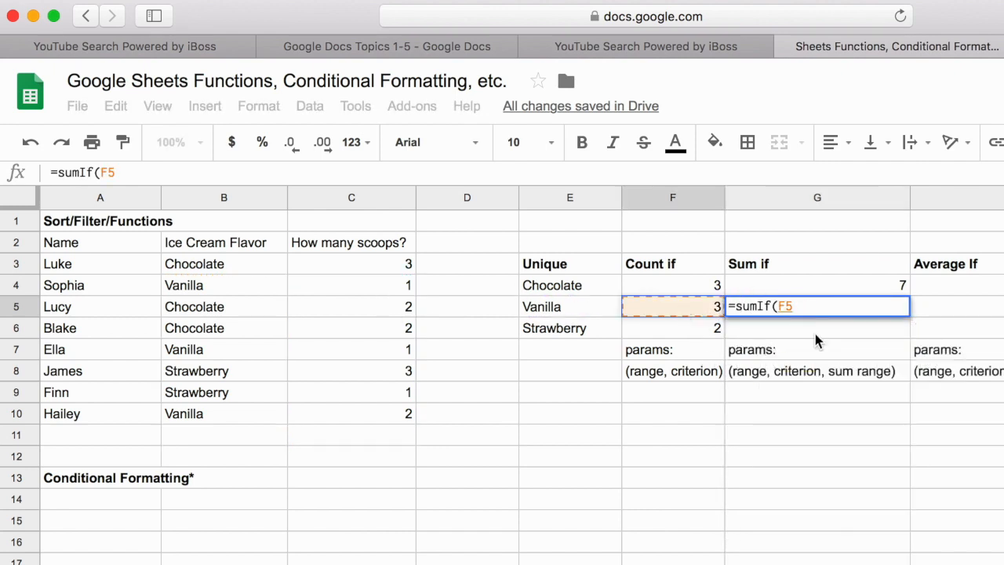
click(821, 333)
click(955, 331)
text())
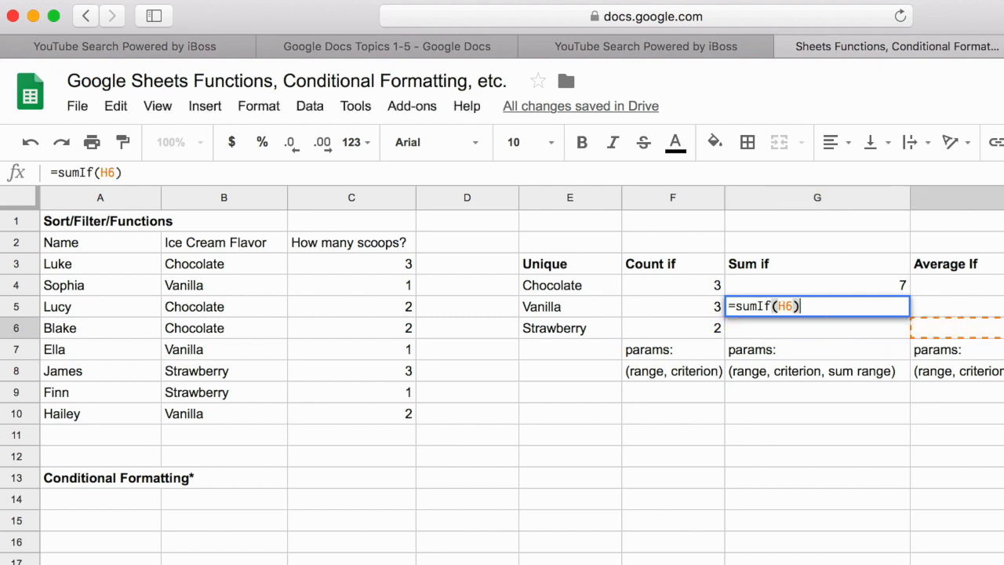
key(Return)
click(808, 308)
key(Delete)
Fill the SUMIF formula from G4 down through G6 to cover Vanilla and Strawberry.
click(873, 290)
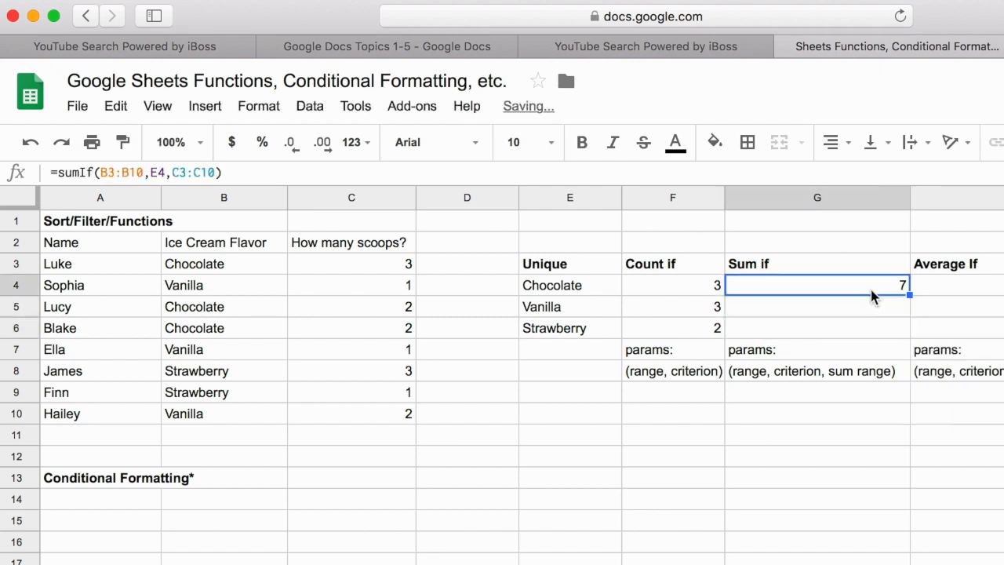
drag(909, 295, 912, 328)
click(971, 313)
click(877, 313)
click(531, 311)
Enter =averageif(B3:B10,E4,C3:C10) in H4 to average the scoops of Chocolate.
click(999, 291)
text(=averageif()
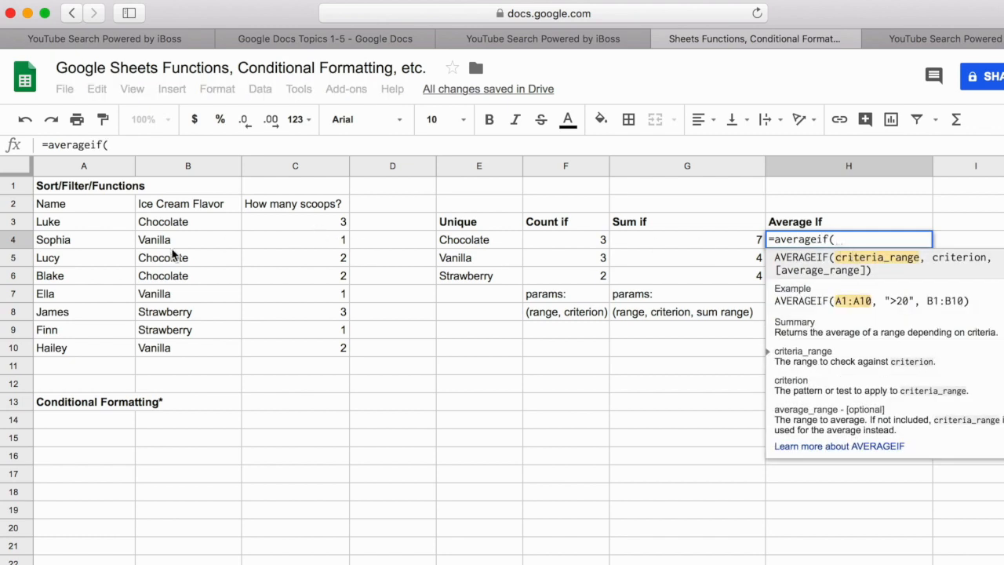
drag(186, 225, 201, 352)
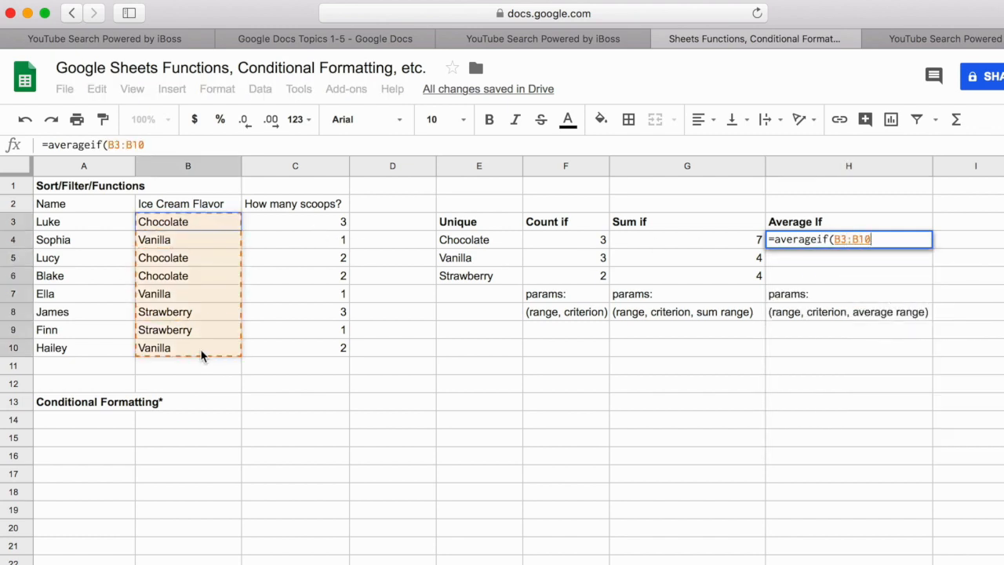
text(,)
click(481, 243)
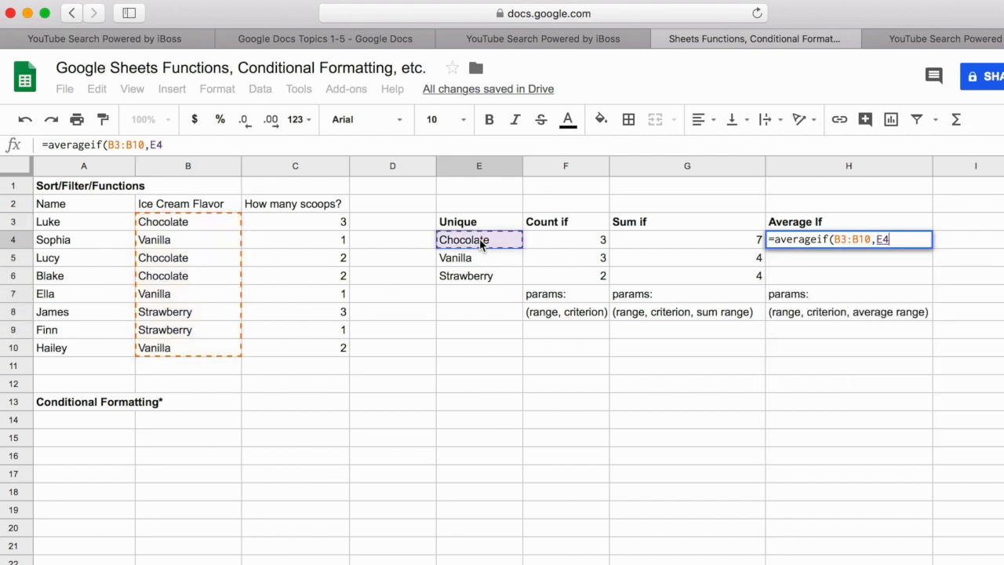
text(,)
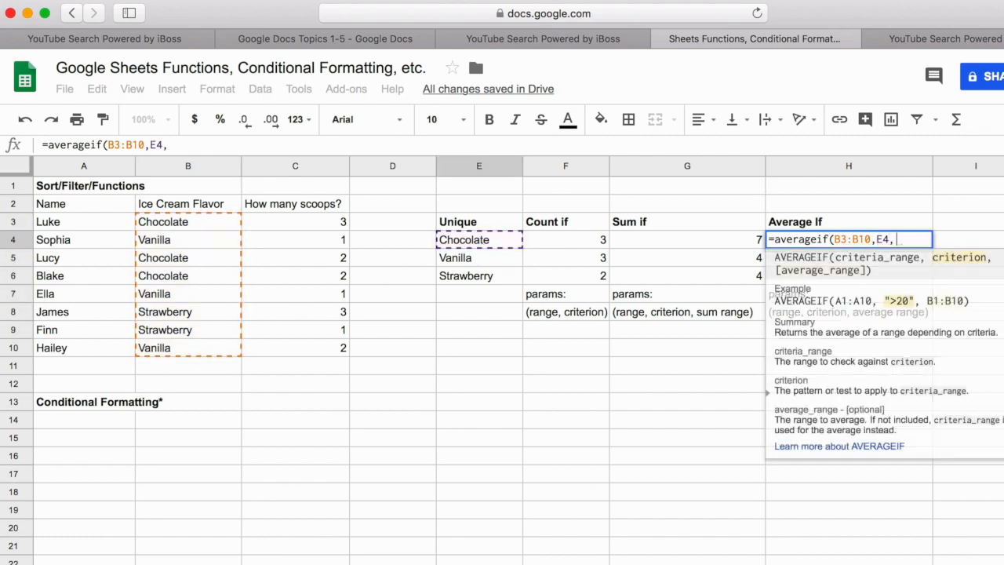
drag(306, 227, 317, 343)
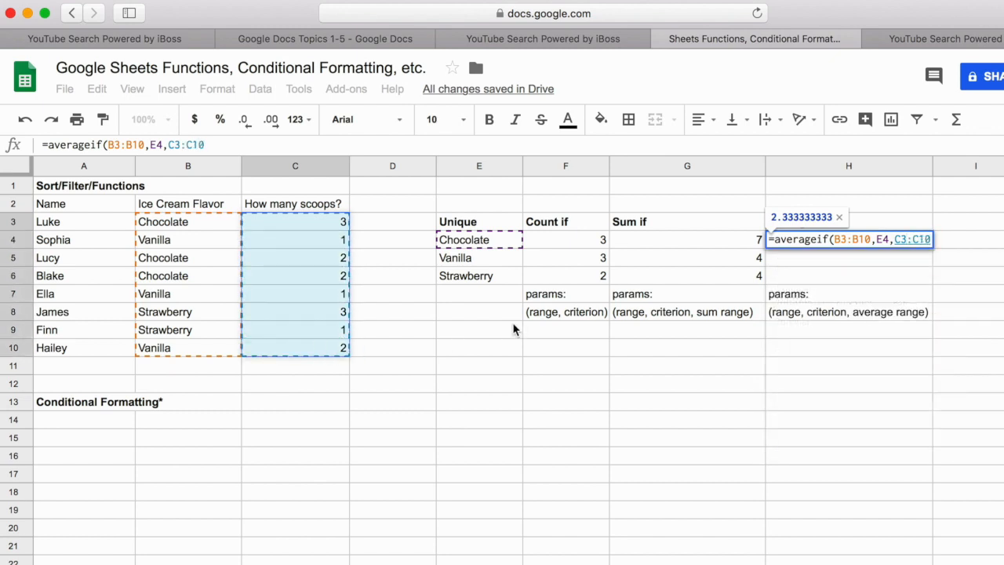
text())
key(Return)
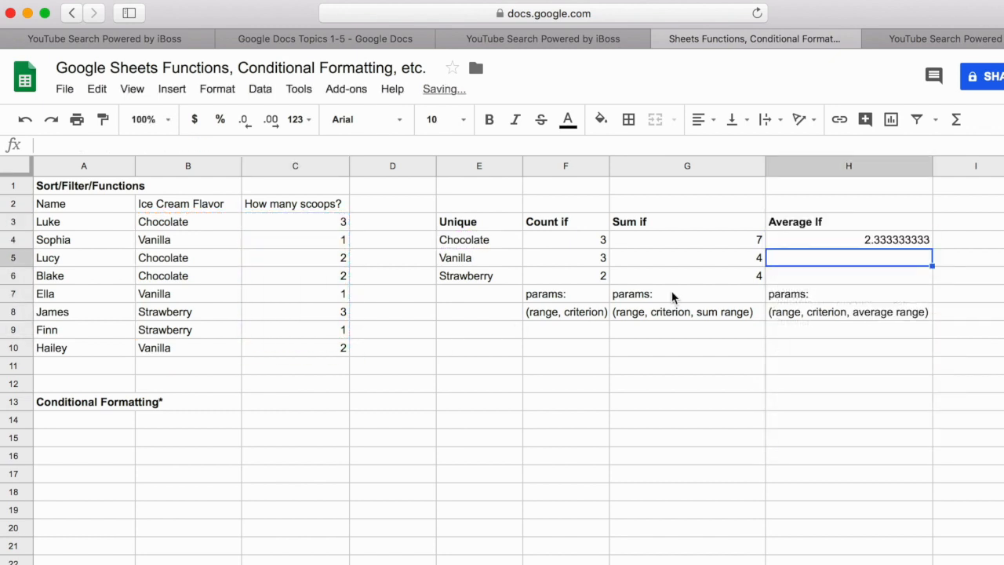
click(320, 226)
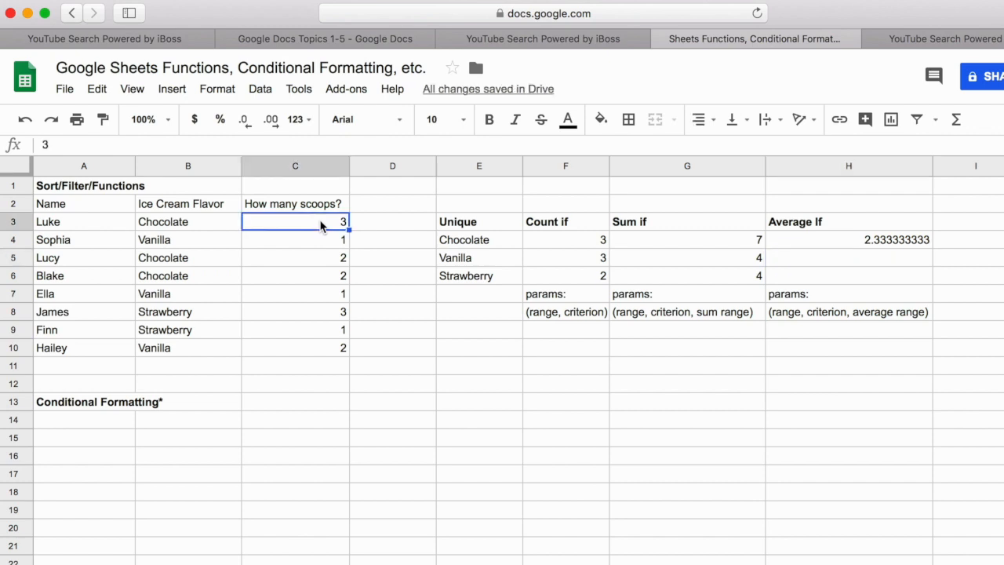
click(336, 266)
click(335, 277)
click(326, 264)
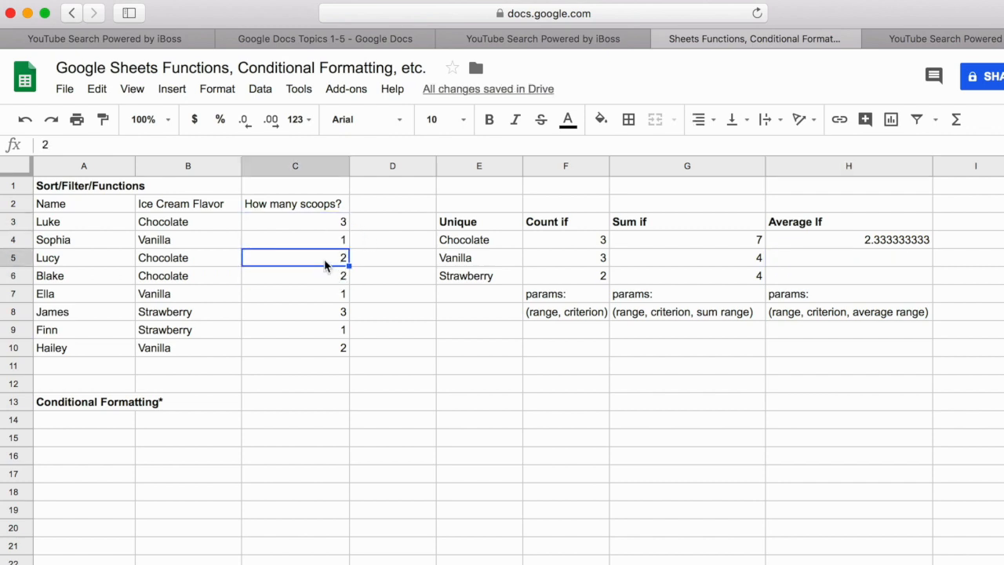
click(322, 224)
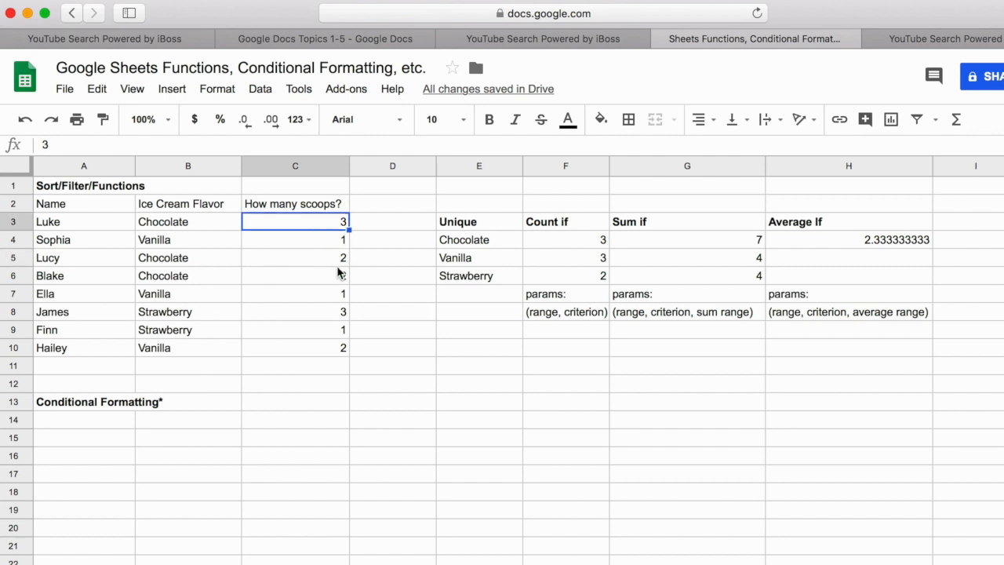
click(784, 262)
Fill the AVERAGEIF formula from H4 down through H6 to cover Vanilla and Strawberry.
click(928, 243)
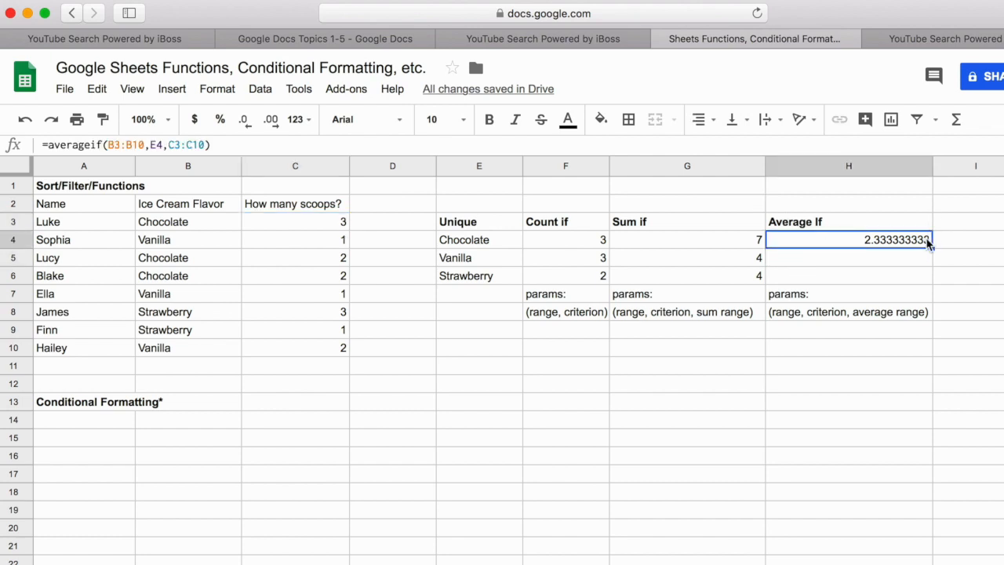
drag(931, 282, 930, 287)
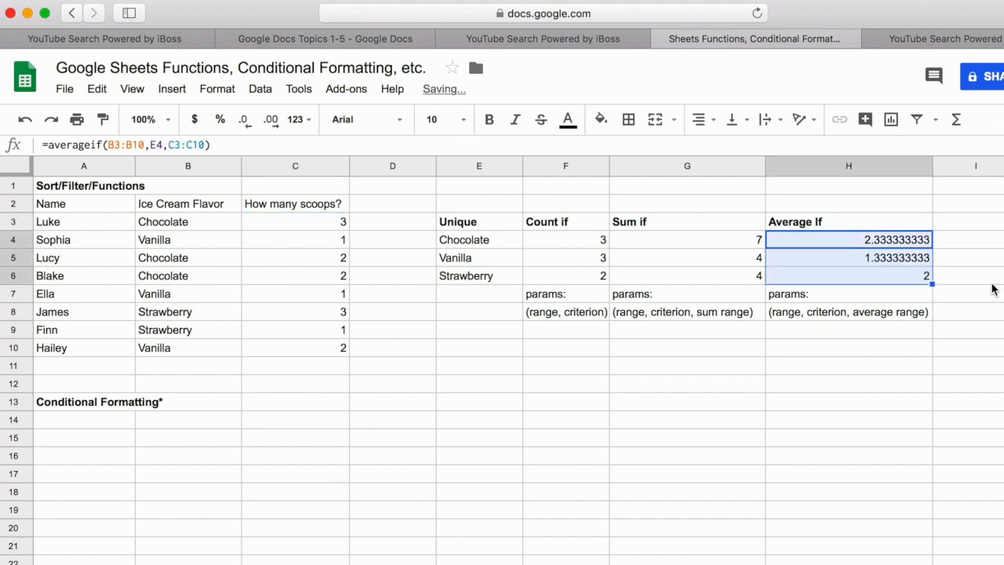
click(769, 295)
click(497, 387)
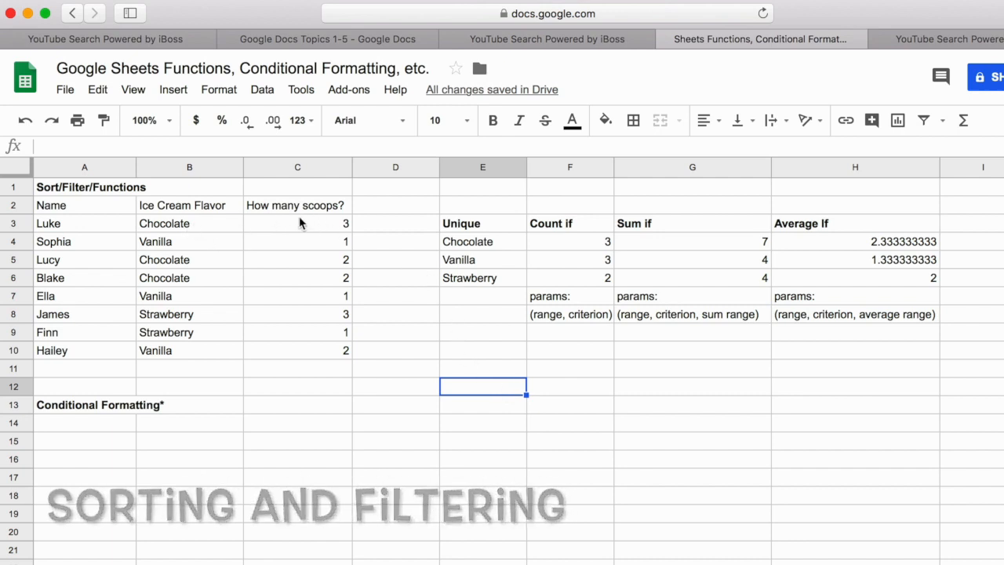
click(326, 185)
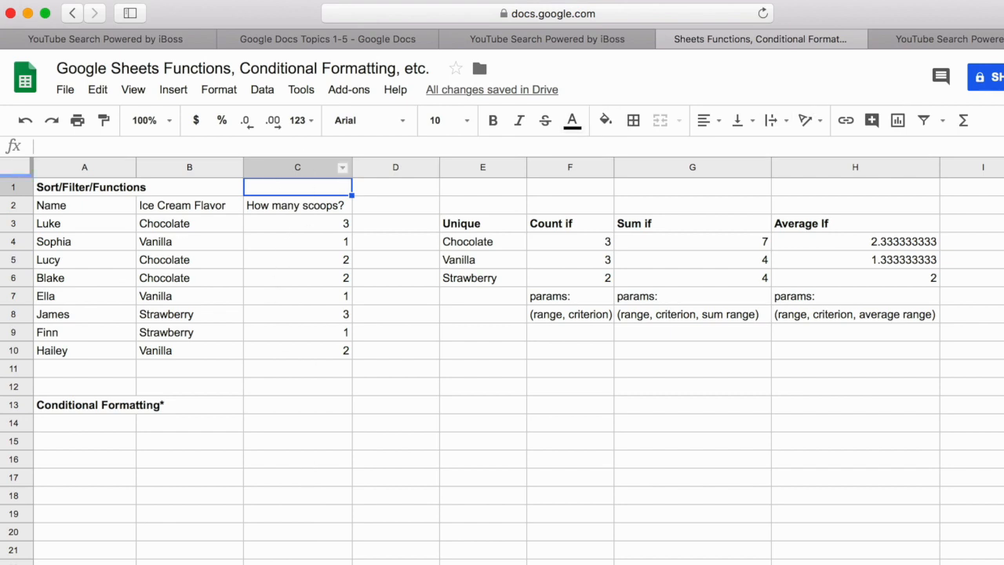
click(925, 121)
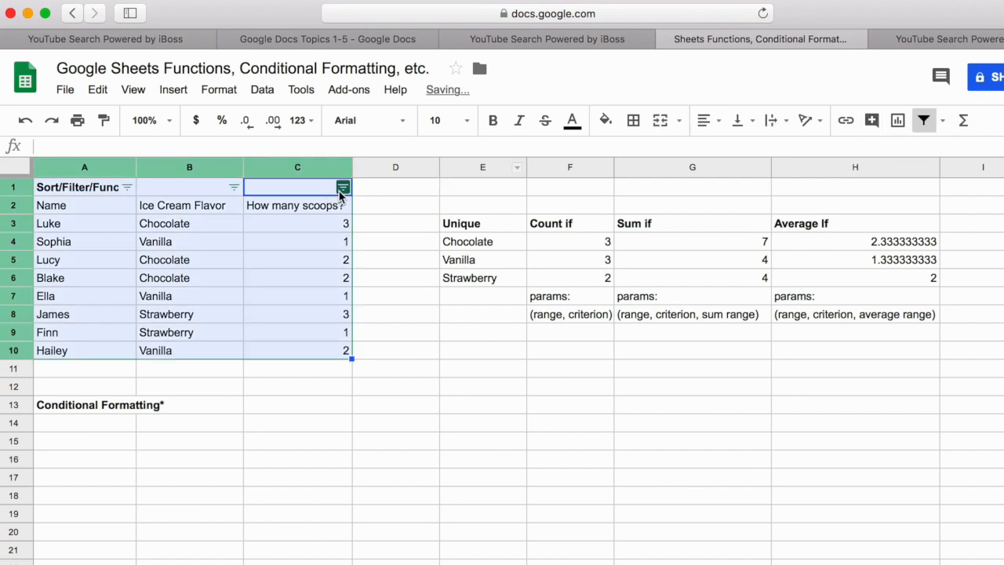
key(super+z)
Create a filter on only the scoops column, range C1:C10.
click(414, 226)
click(331, 186)
drag(331, 187, 325, 352)
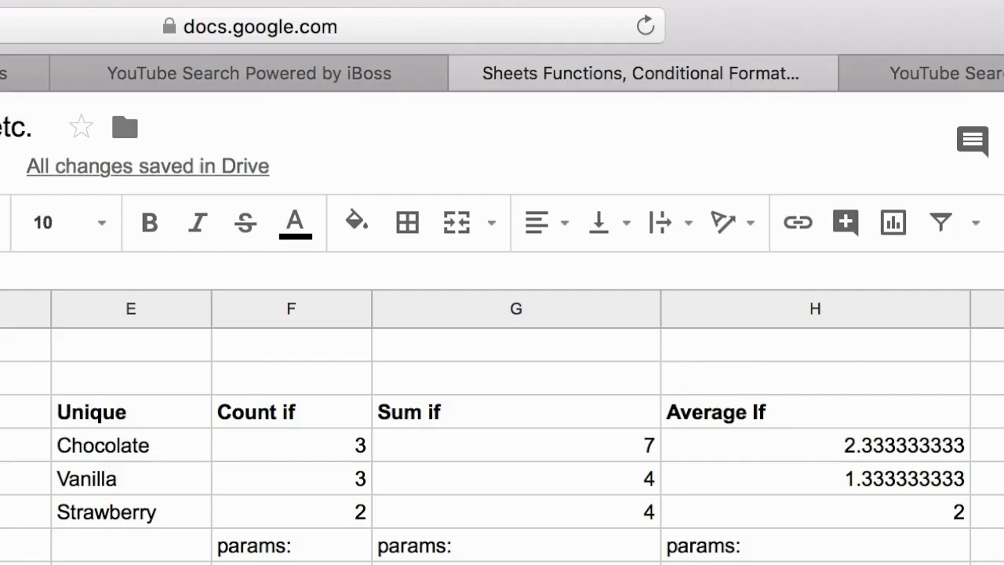
click(945, 229)
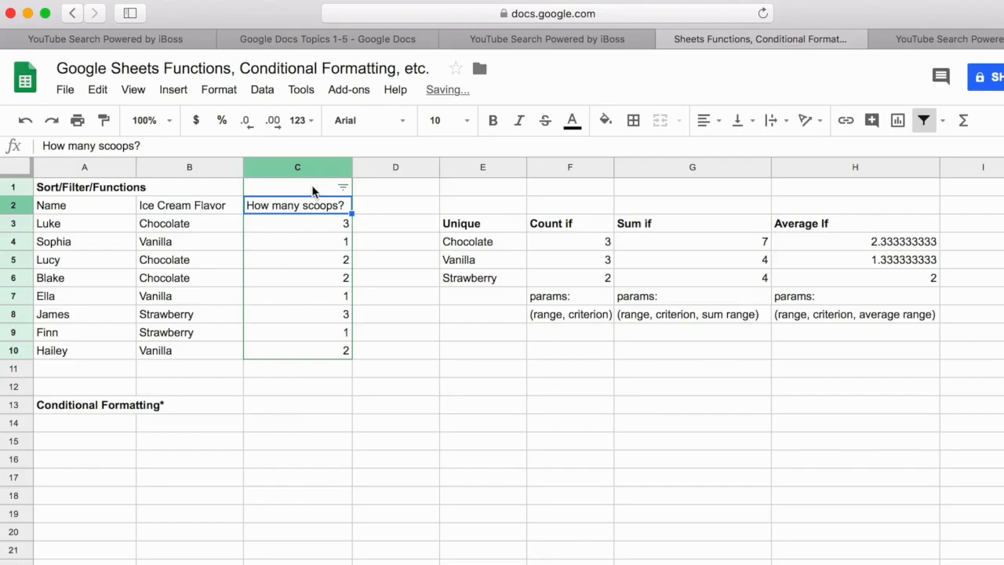
Filter the scoops column by value to show only 3, excluding 1, 2 and How many scoops?
click(345, 189)
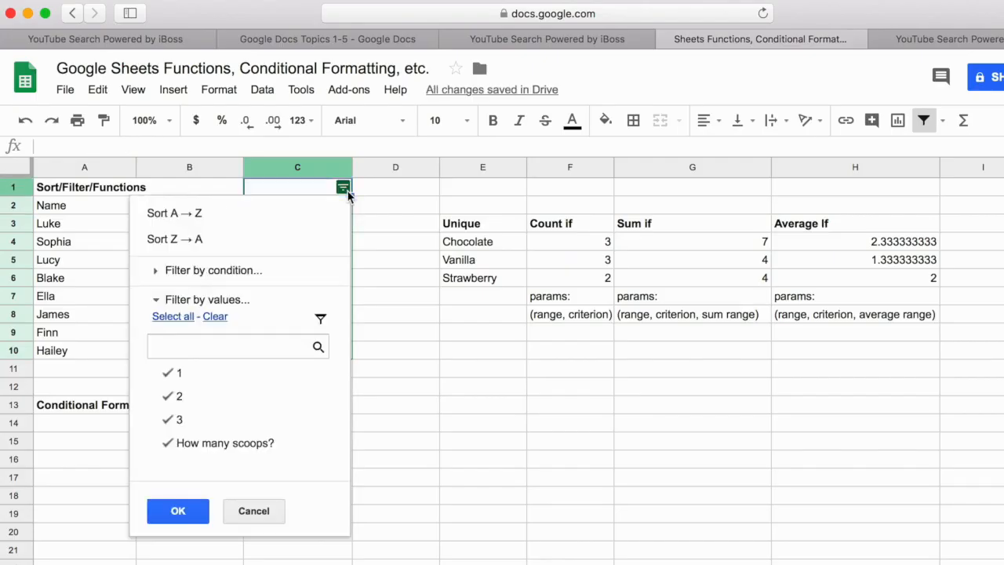
click(185, 377)
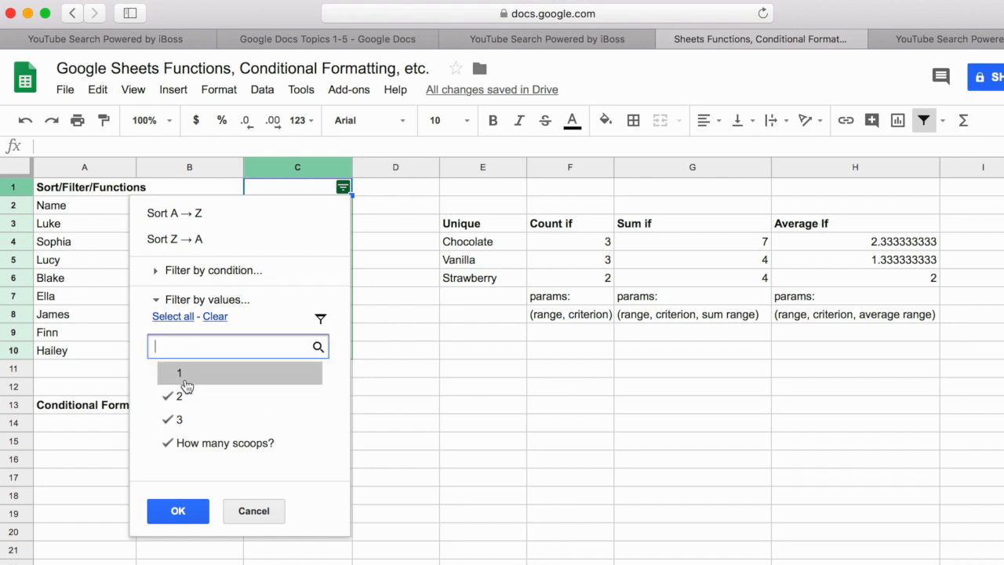
click(185, 397)
click(201, 443)
click(183, 513)
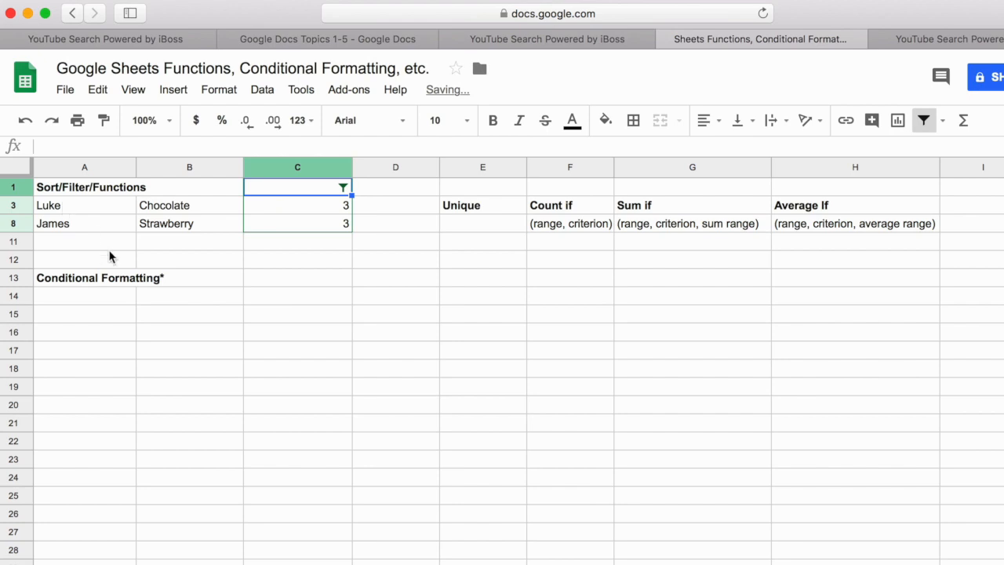
Add the value 1 back to the values shown by the scoops column filter.
click(109, 255)
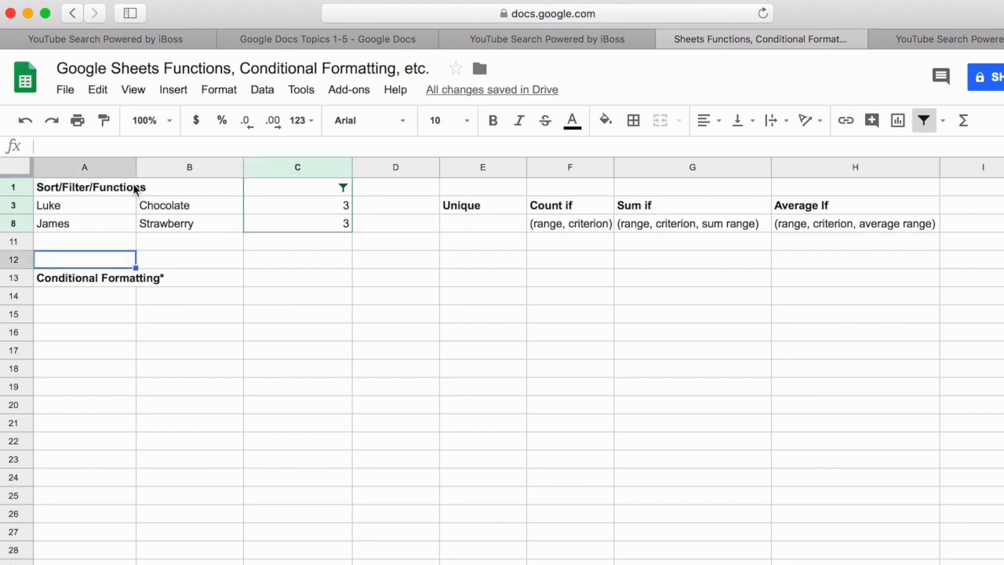
click(305, 227)
click(314, 257)
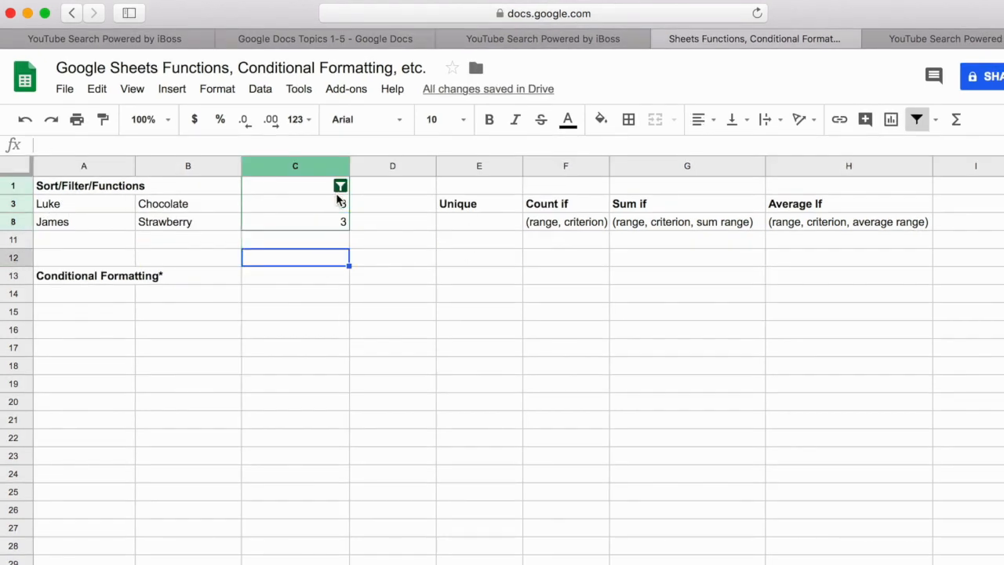
click(340, 186)
click(197, 396)
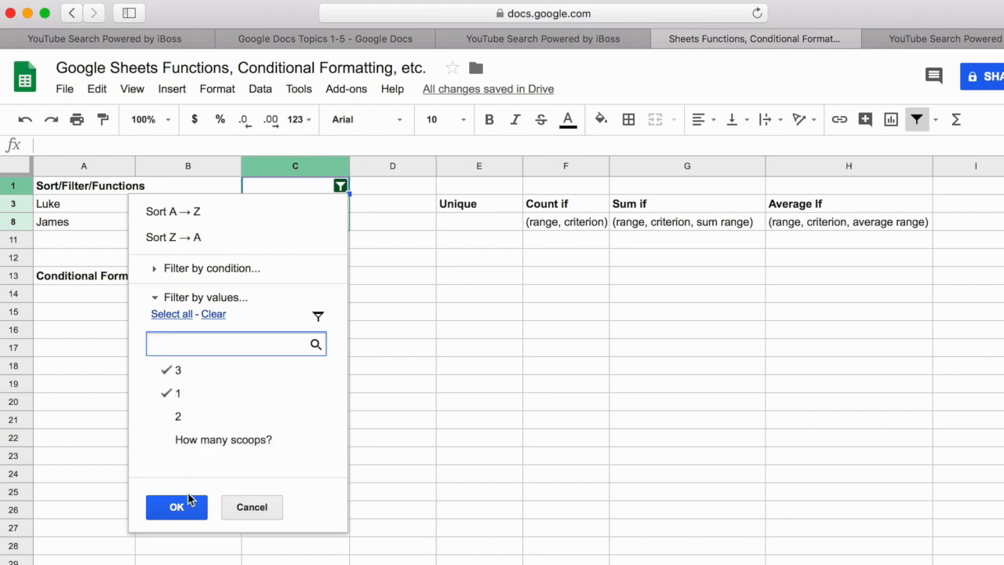
click(188, 500)
Include 2 and How many scoops? in the scoops filter again, and turn the filter off.
click(340, 186)
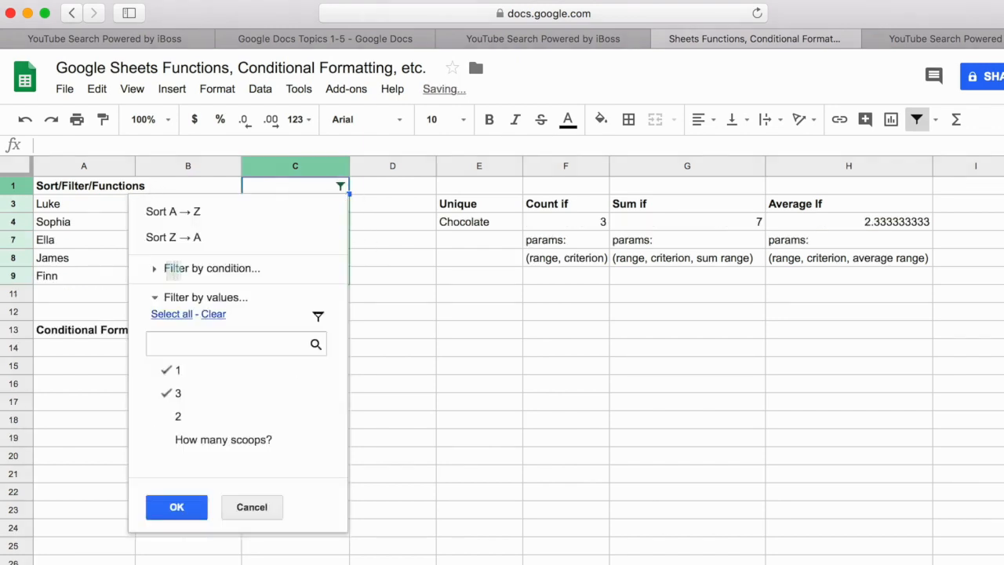
click(198, 416)
click(192, 508)
click(340, 185)
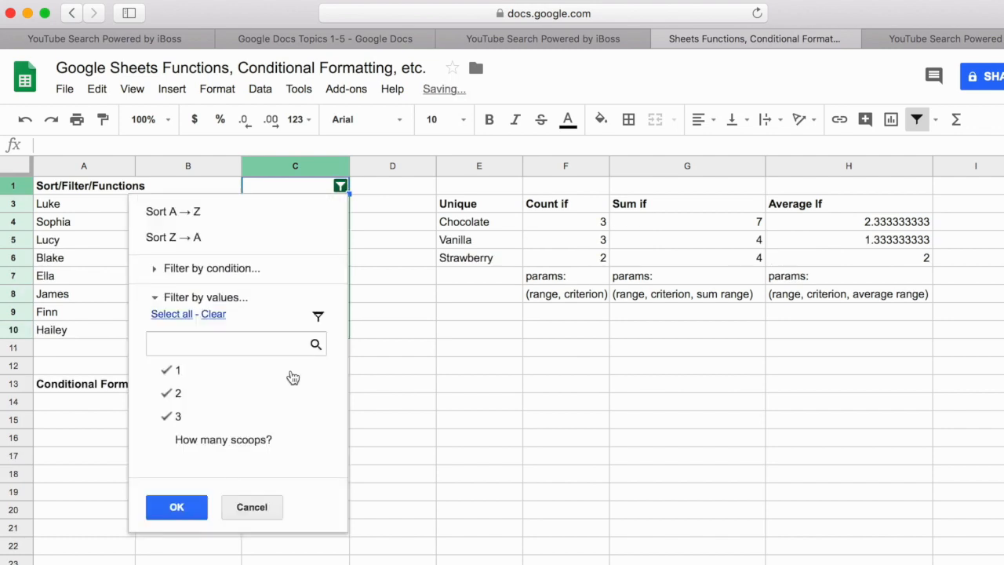
click(225, 451)
click(180, 507)
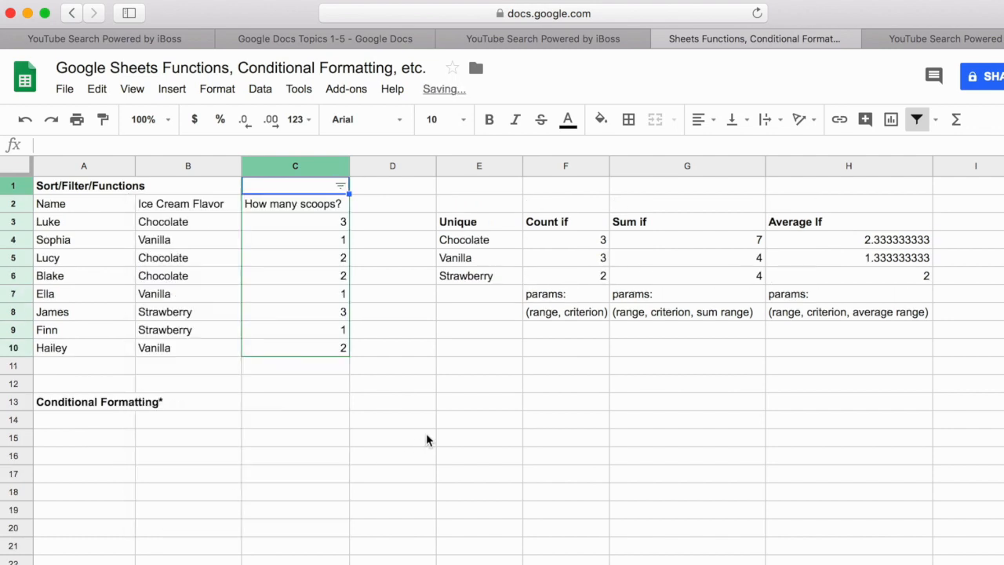
click(413, 358)
click(401, 275)
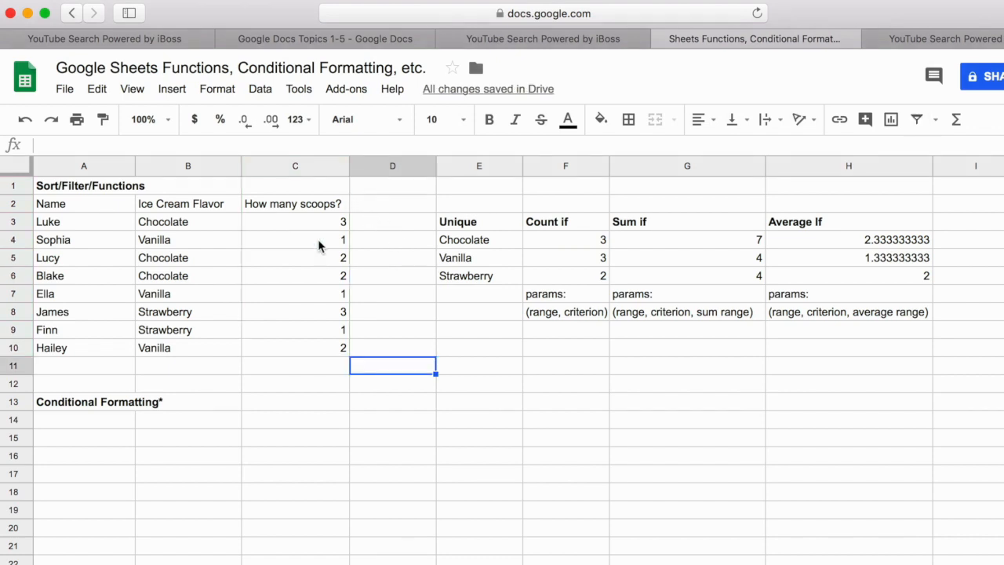
Sort the range C3:C10 by column C, A → Z.
drag(312, 226, 332, 354)
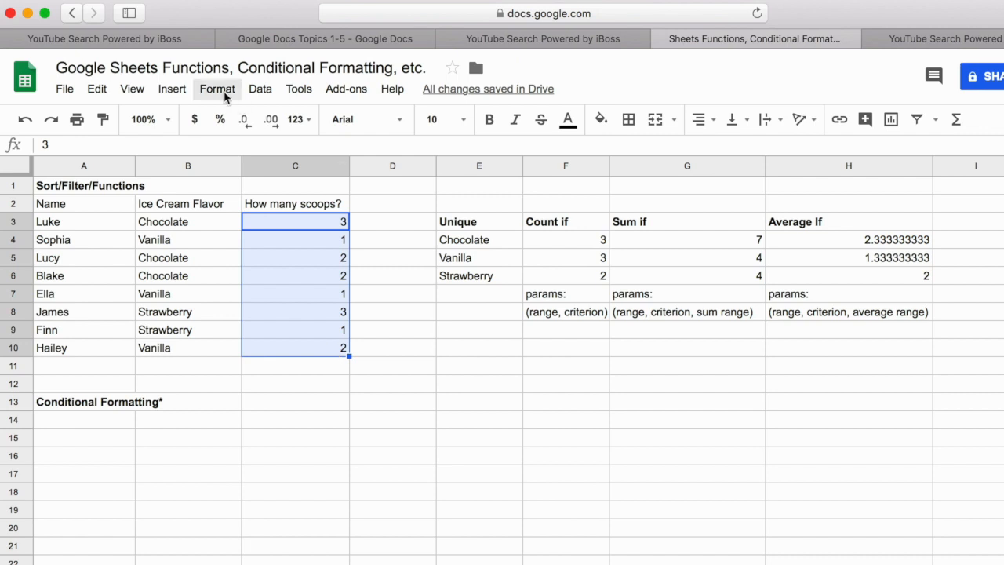
click(259, 89)
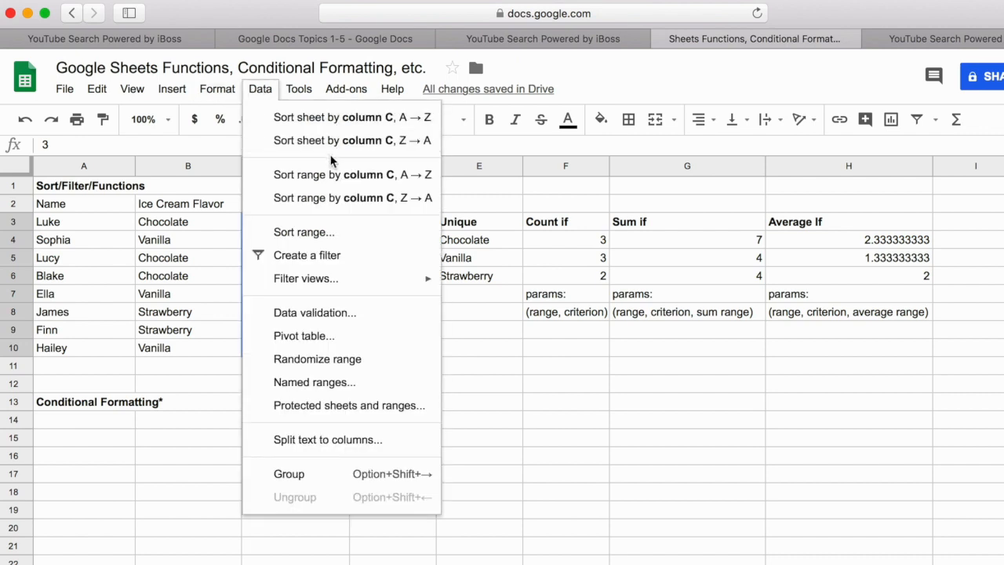
click(427, 175)
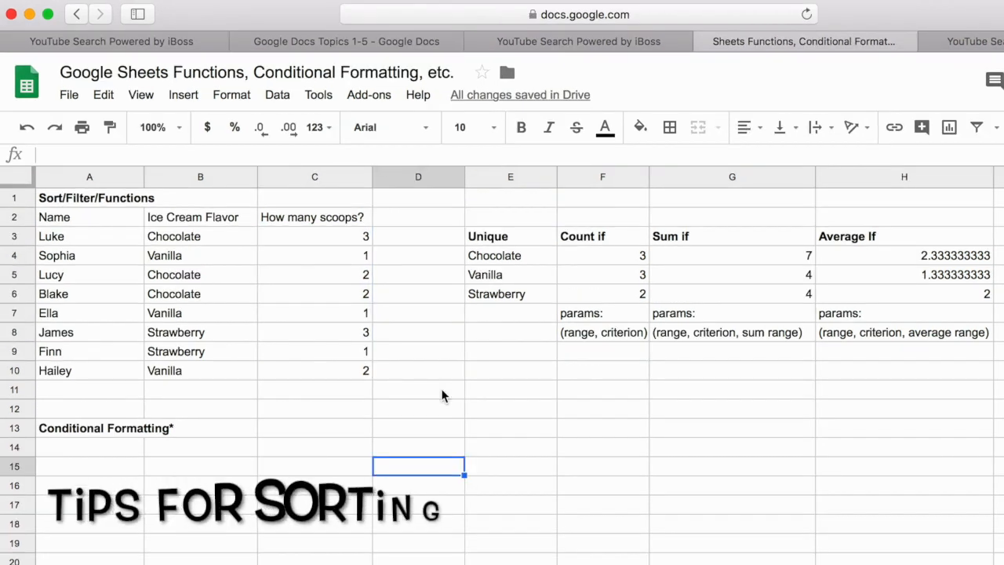
Sort only the scoops values in C3:C10 by column C, A → Z, and undo that sort.
drag(339, 235, 361, 370)
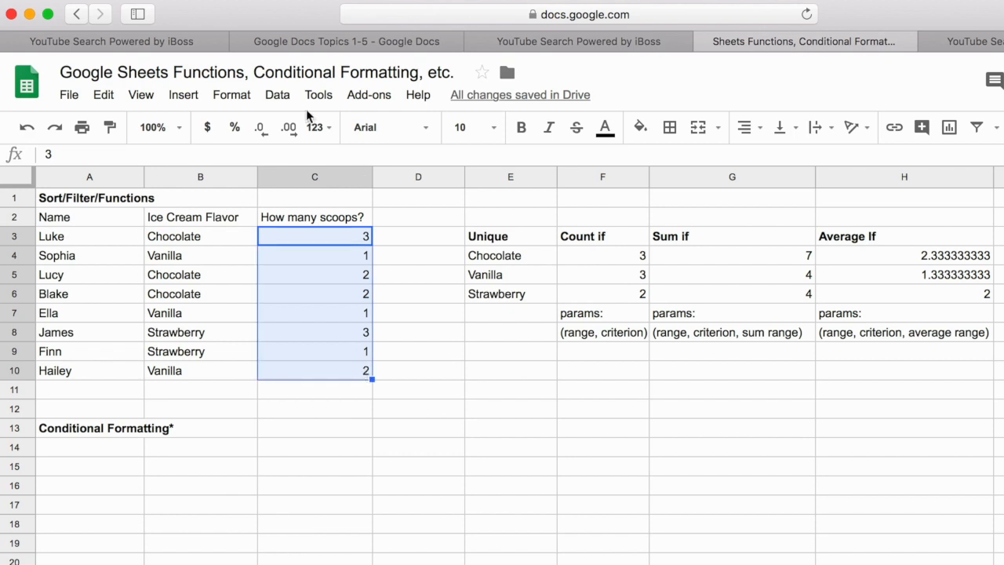
click(276, 95)
click(339, 187)
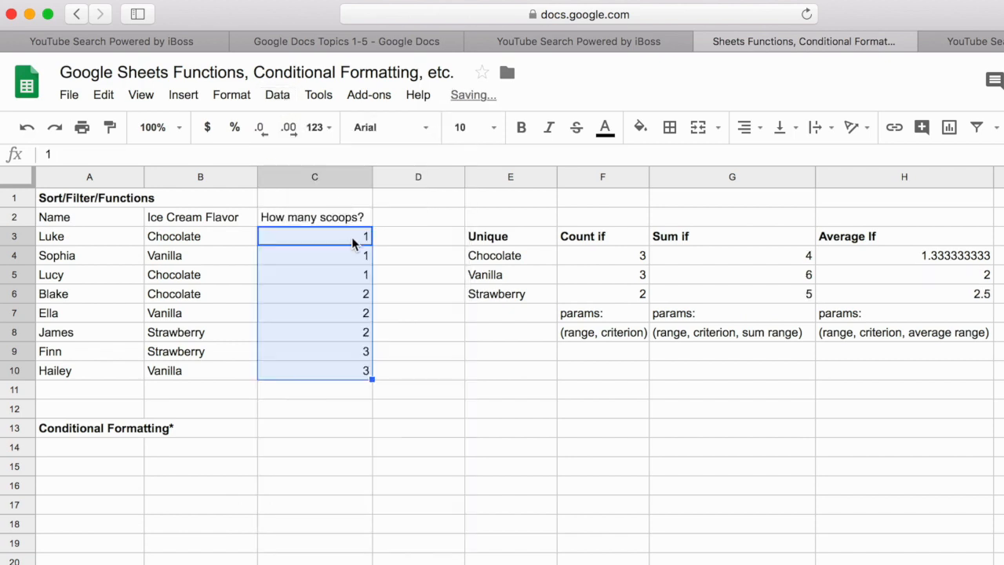
drag(70, 224, 158, 342)
click(159, 349)
click(460, 414)
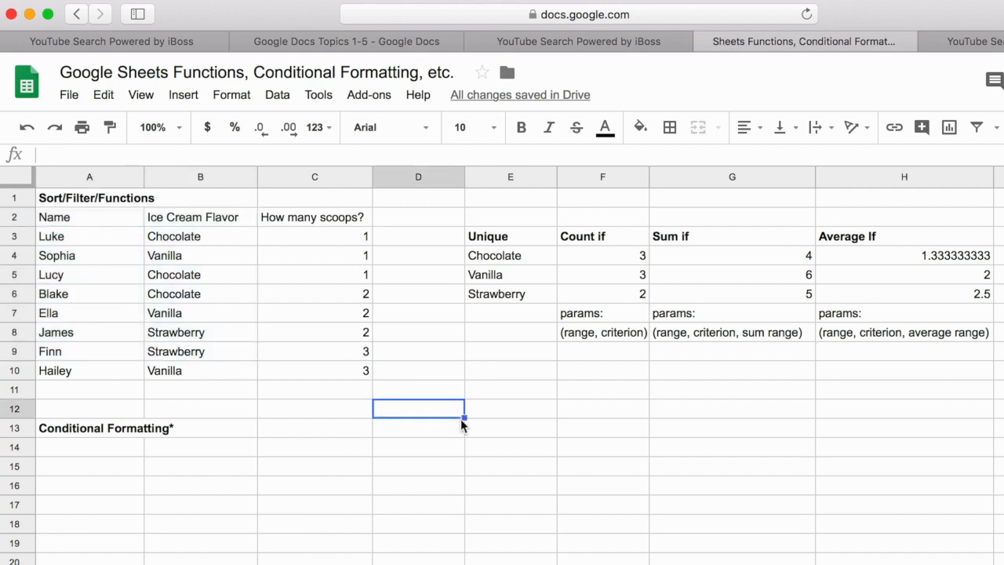
key(super+z)
click(428, 334)
Sort the full data range A3:C10 by column C, A → Z, and undo the sort.
click(359, 236)
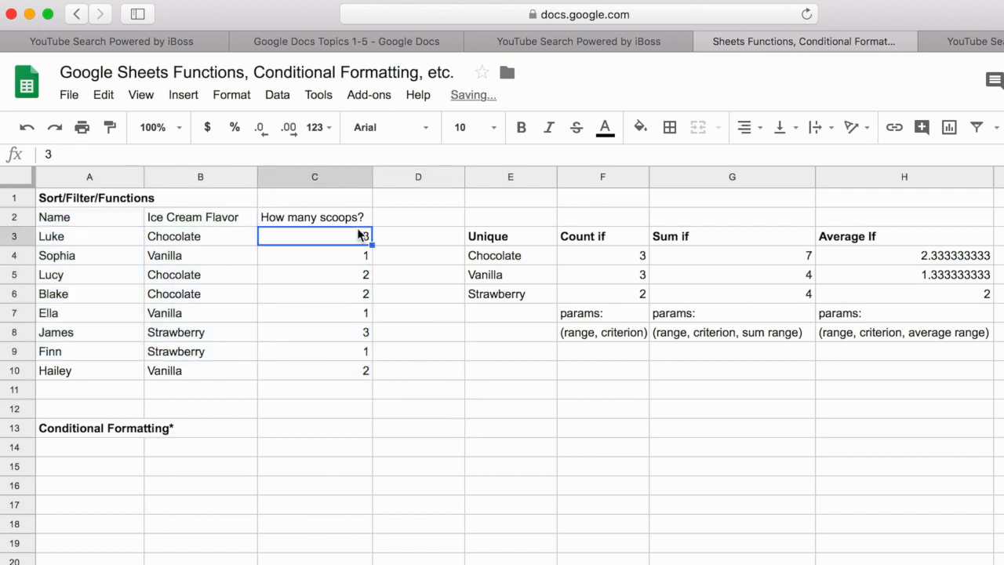
drag(357, 237, 70, 376)
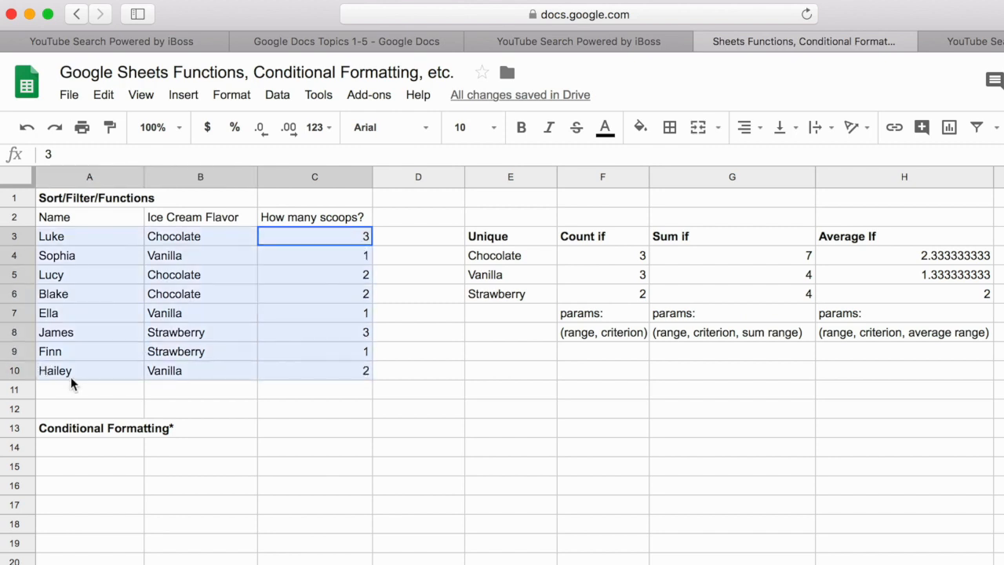
click(278, 97)
click(365, 192)
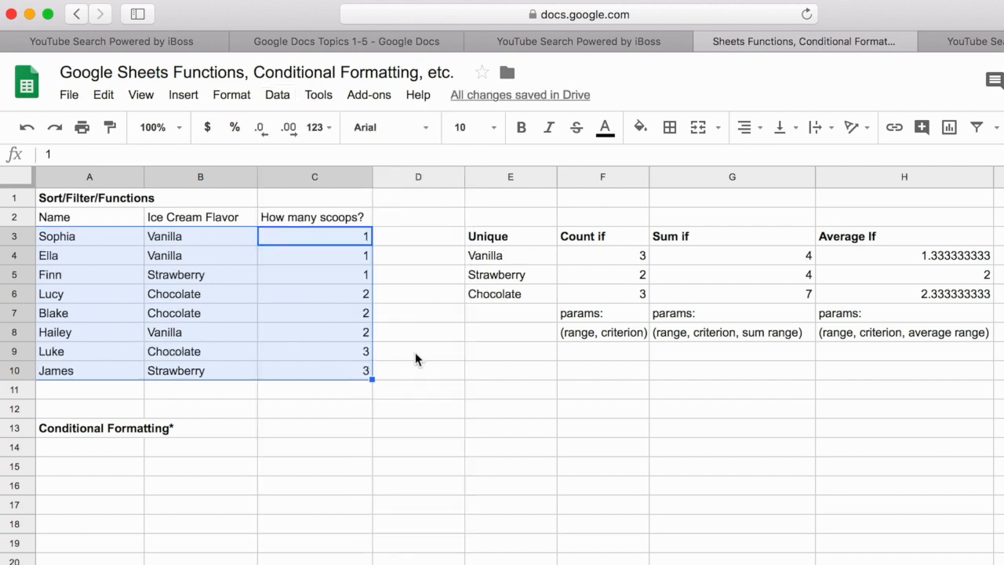
key(ctrl+z)
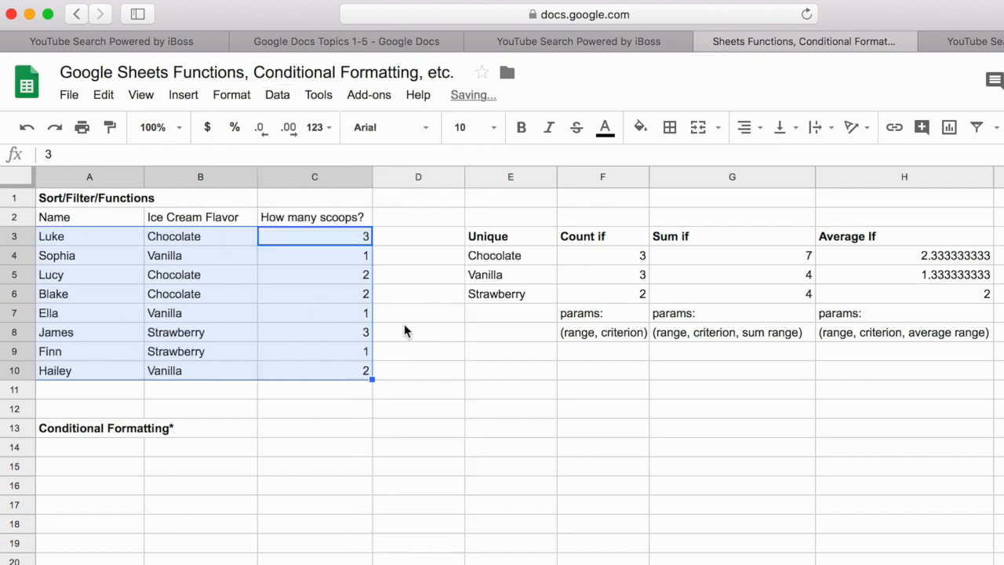
click(406, 331)
Sort the full data range A3:C10 by the name column A, A → Z.
drag(143, 231, 345, 372)
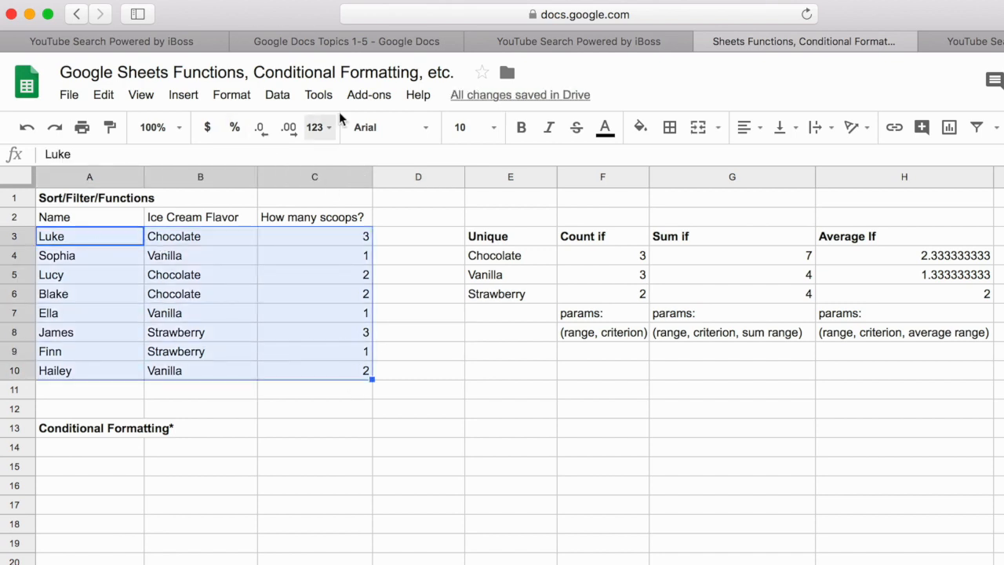
click(274, 96)
click(341, 187)
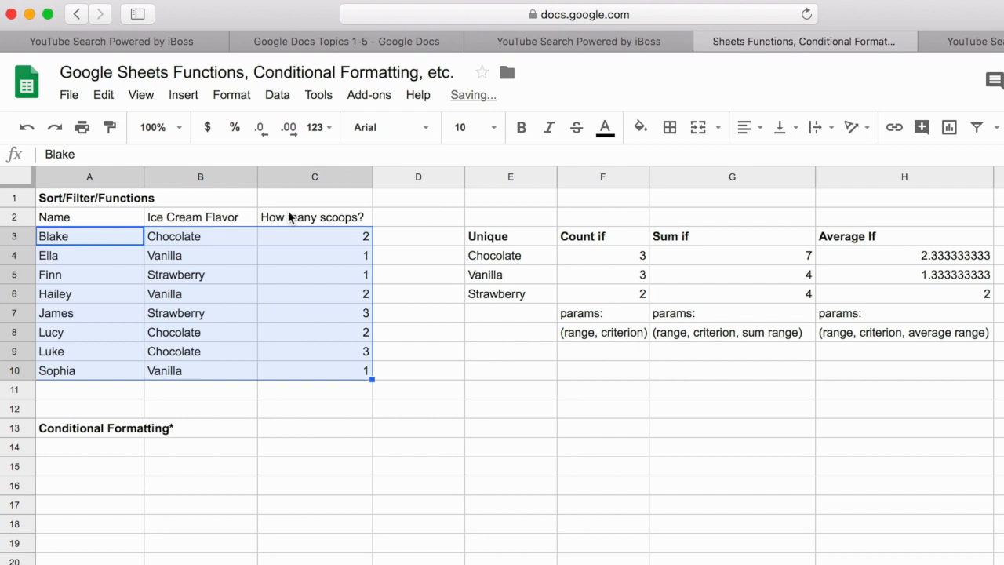
click(99, 482)
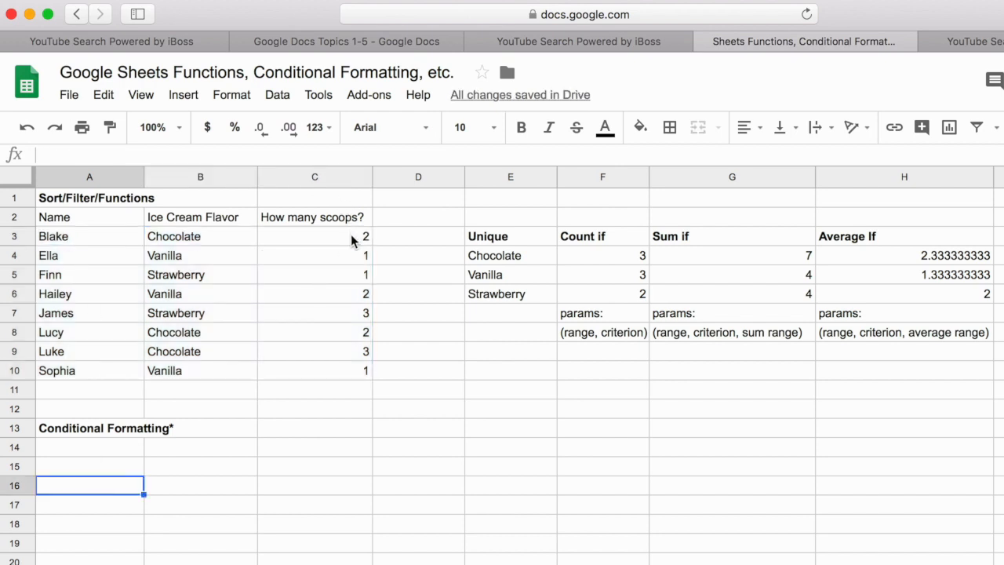
drag(351, 234, 350, 266)
click(351, 261)
click(352, 243)
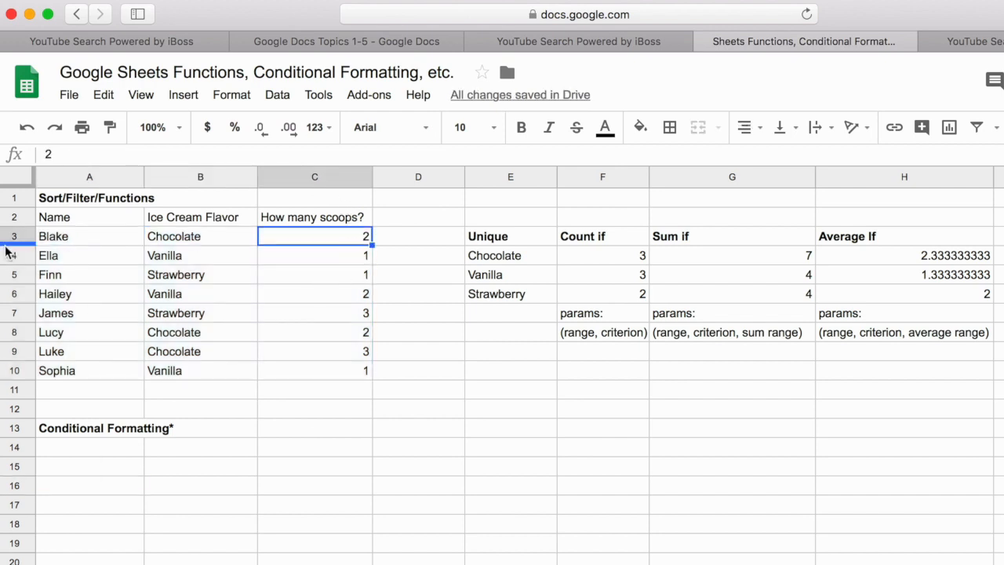
drag(285, 260, 161, 382)
click(273, 468)
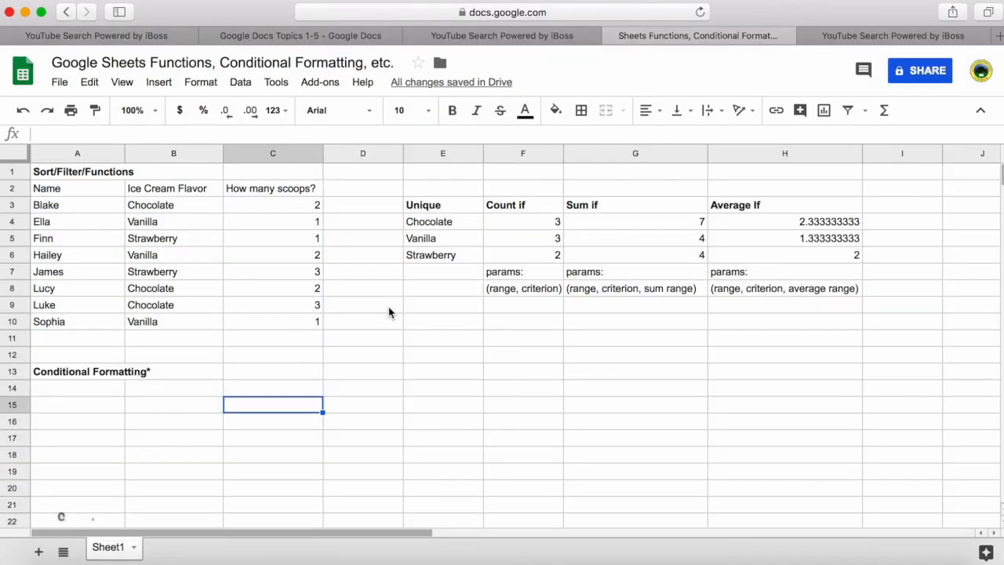
click(449, 357)
click(168, 435)
click(104, 375)
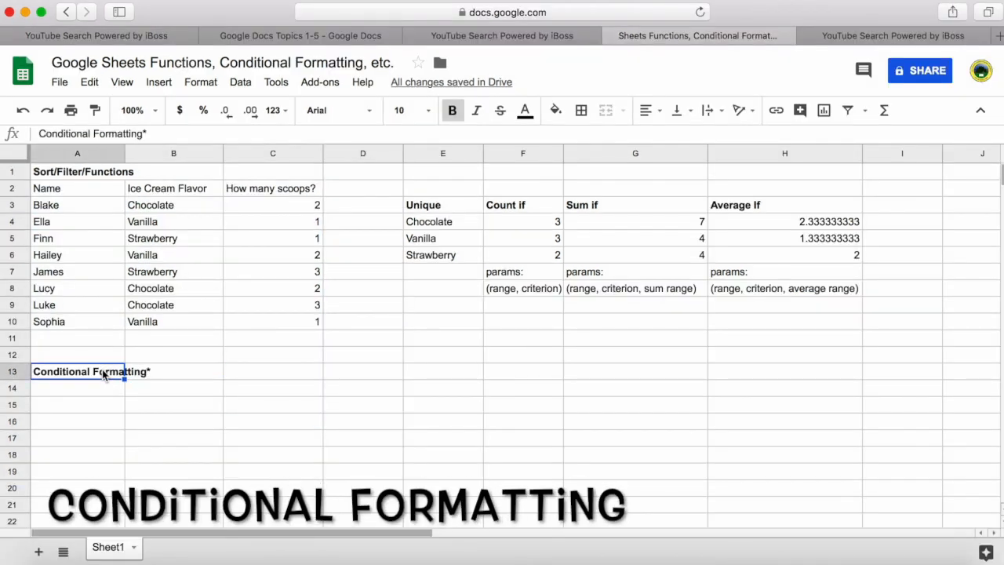
Start a conditional formatting rule for the flavor cells B3:B10 and give it the custom dark brown fill.
drag(184, 213, 179, 325)
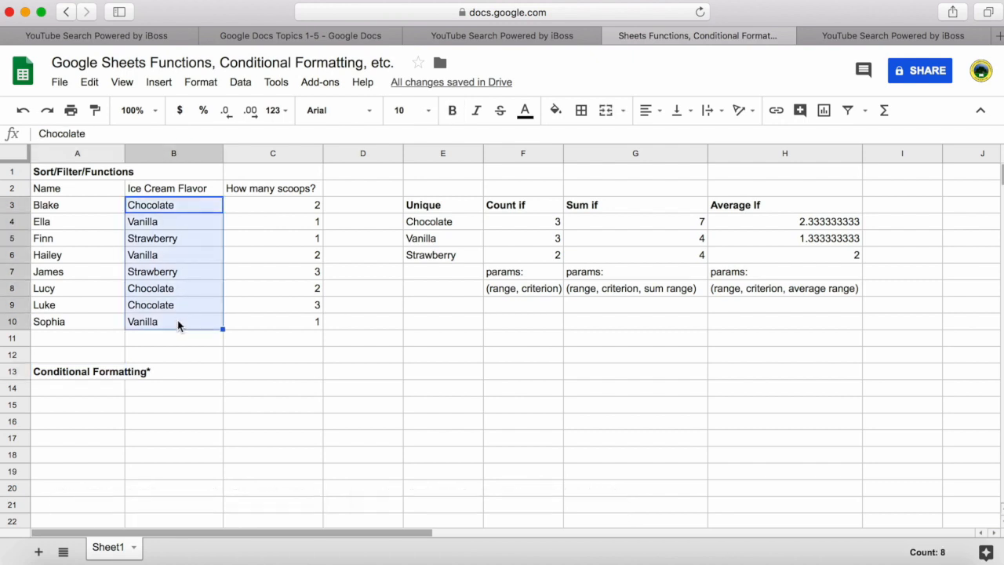
click(202, 82)
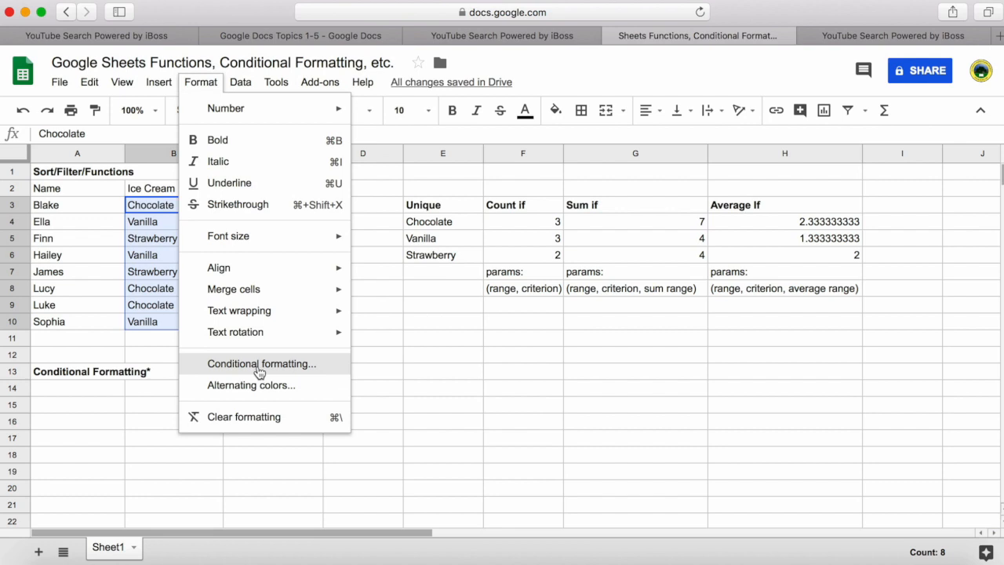
click(260, 365)
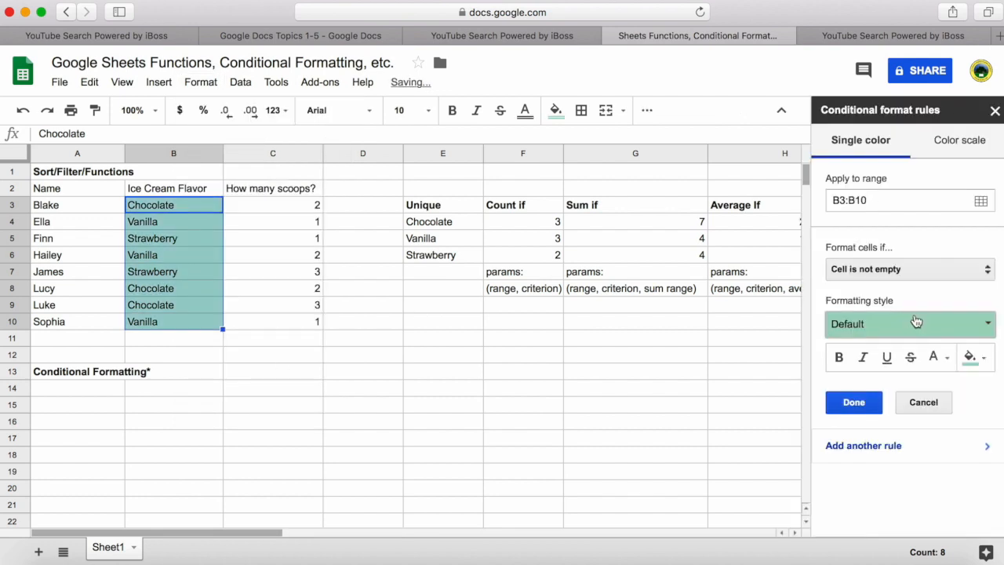
click(972, 358)
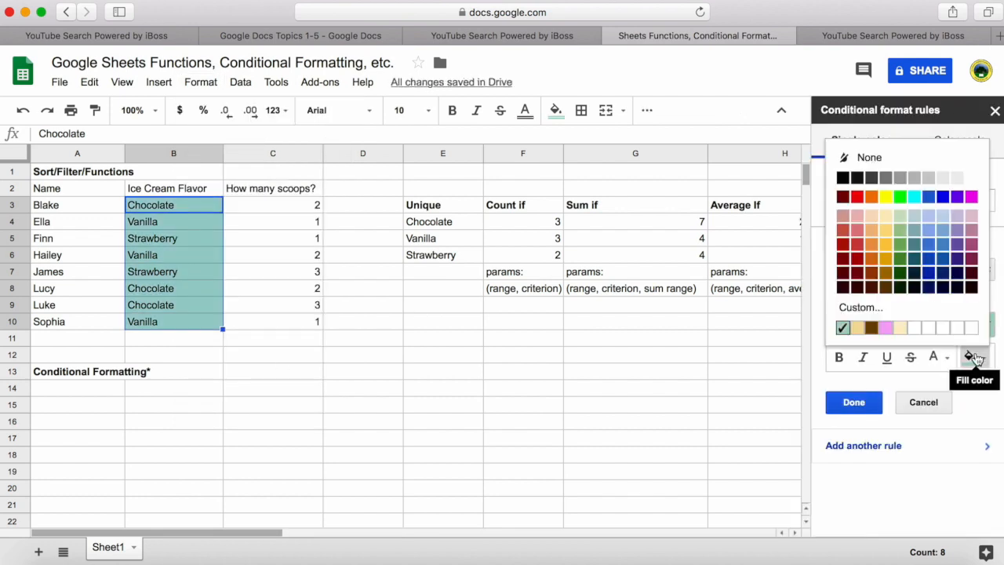
click(871, 328)
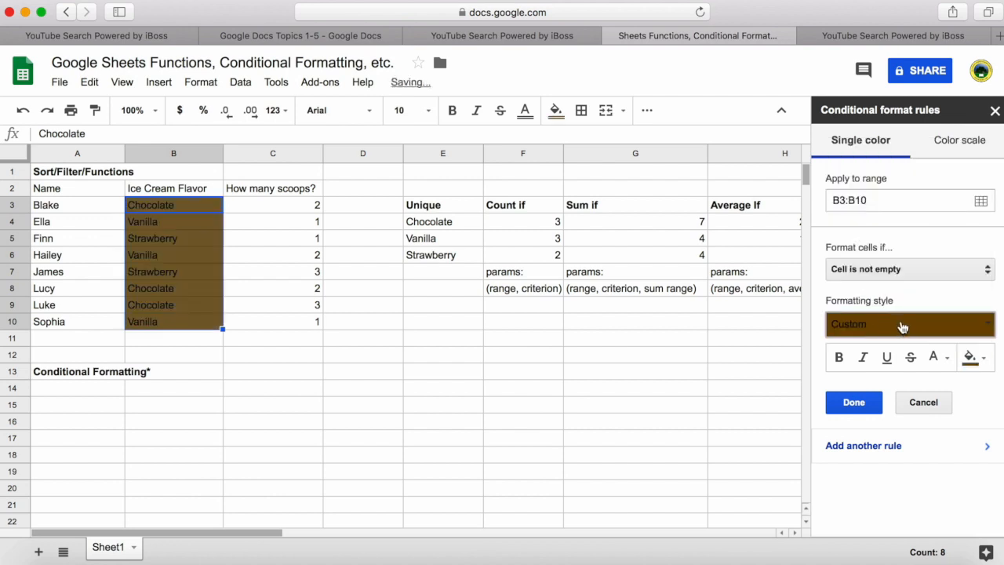
Set the brown rule's condition to Text contains "Chocolate" and save the rule.
click(913, 269)
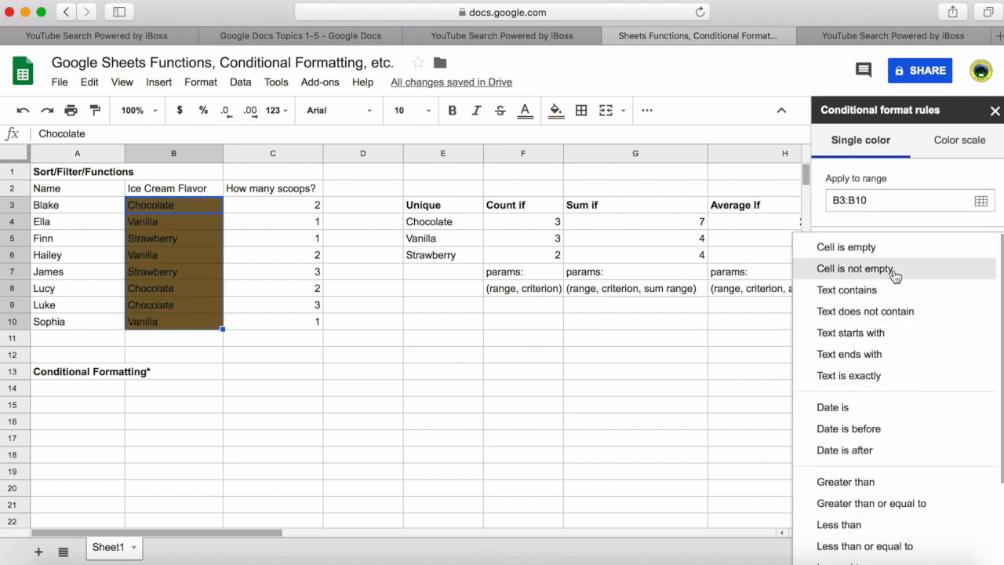
click(880, 295)
click(897, 298)
text(Chocolate)
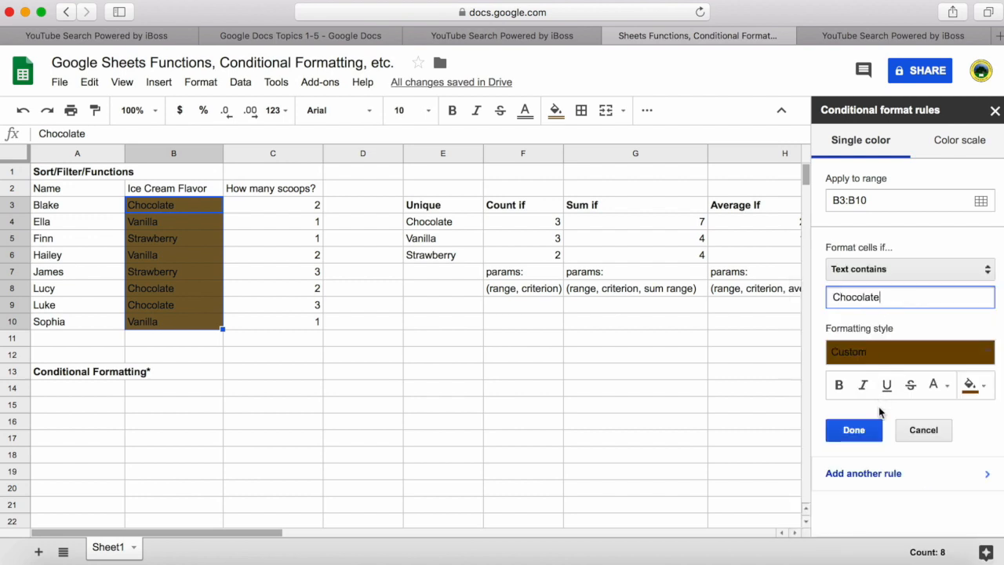
click(863, 429)
Add a second rule for B3:B10 that fills cells pink when Text contains "Strawberry".
click(882, 212)
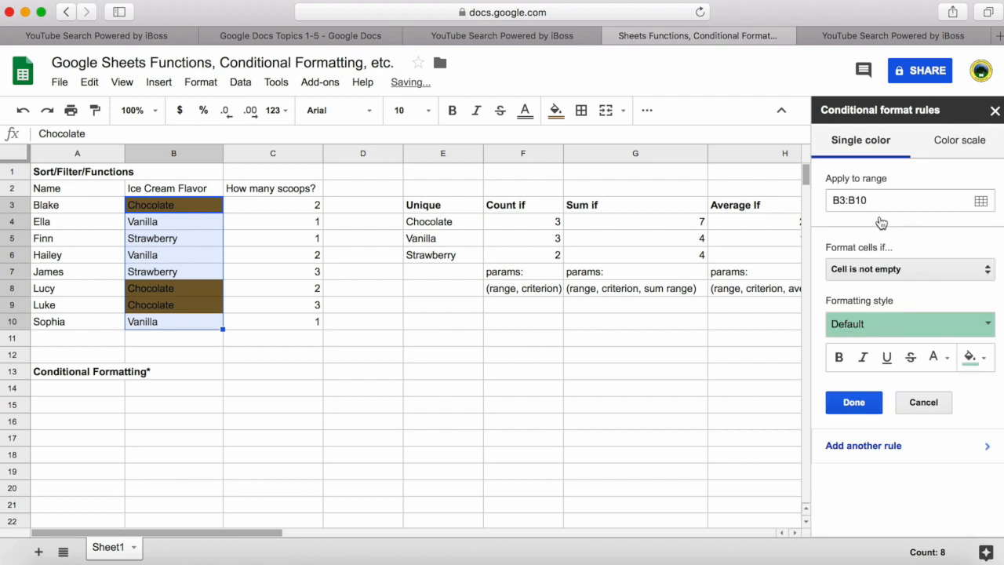
click(972, 357)
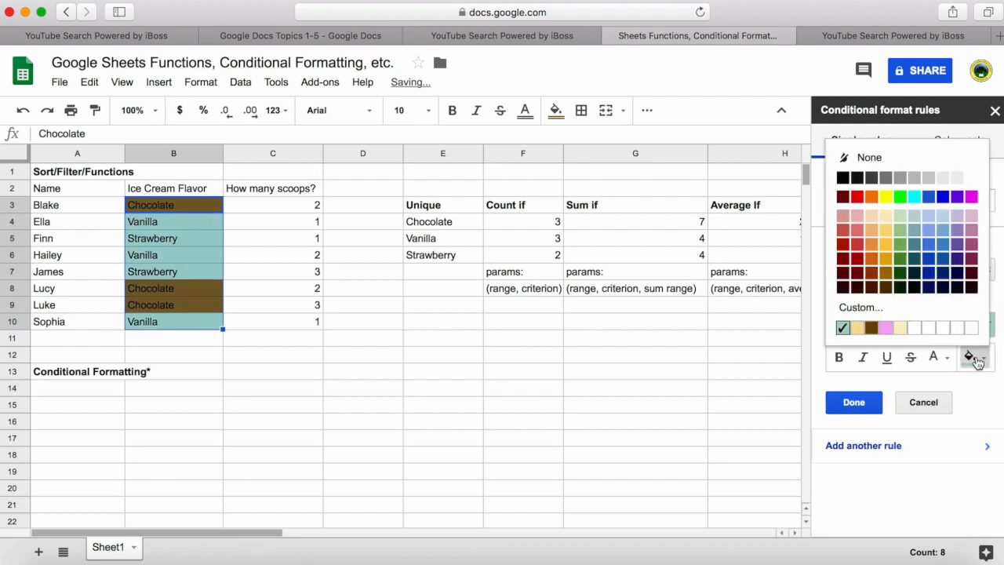
click(886, 328)
click(897, 269)
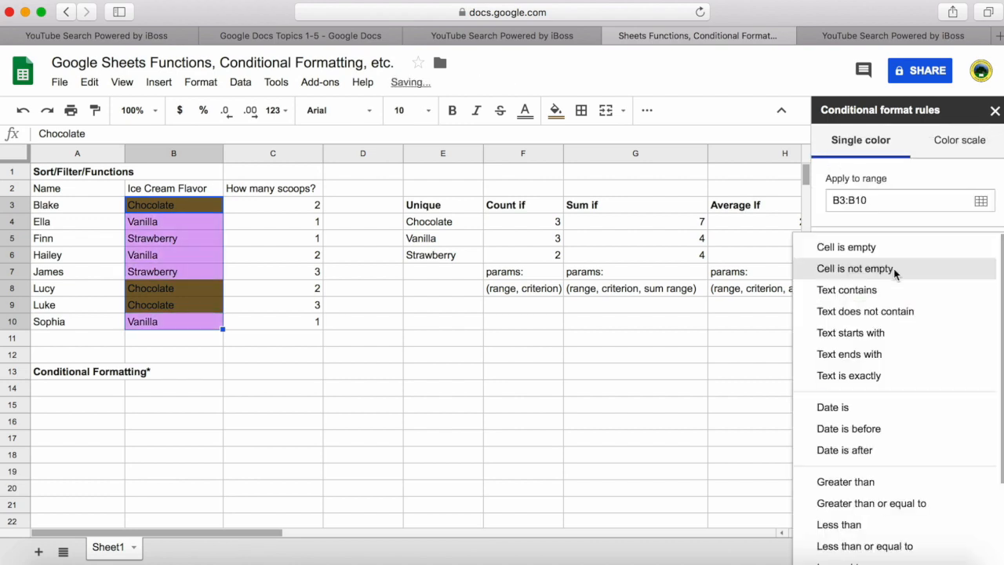
click(891, 289)
click(897, 297)
text(Strawberry)
click(867, 433)
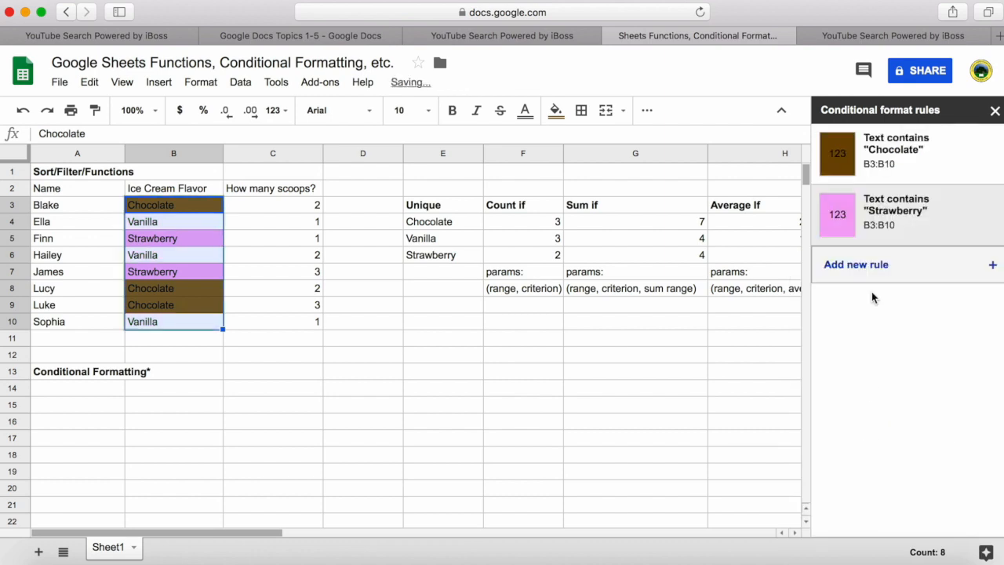
Add a third rule for B3:B10 that fills cells with the custom pale yellow when Text contains "Vanilla".
click(863, 264)
click(970, 357)
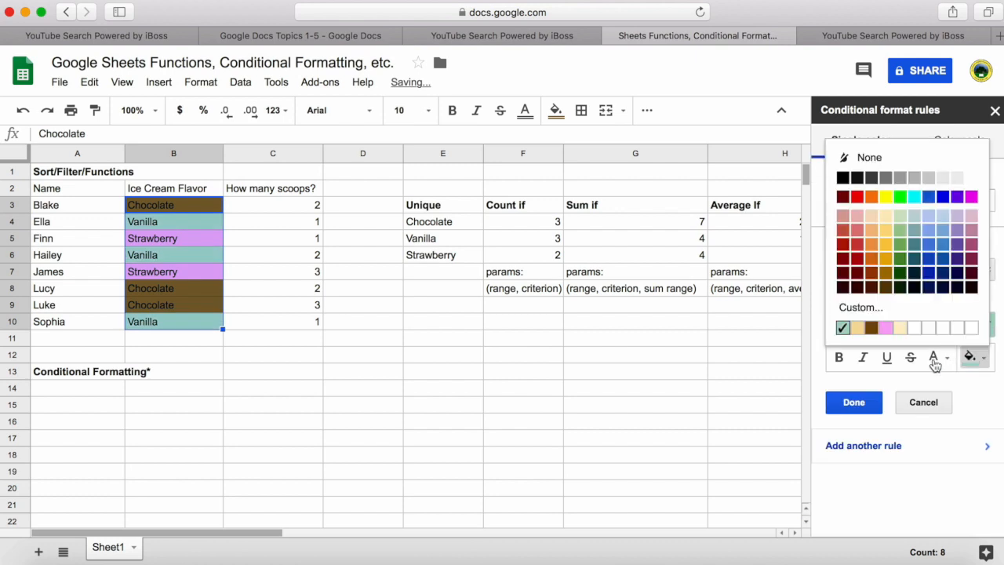
click(971, 359)
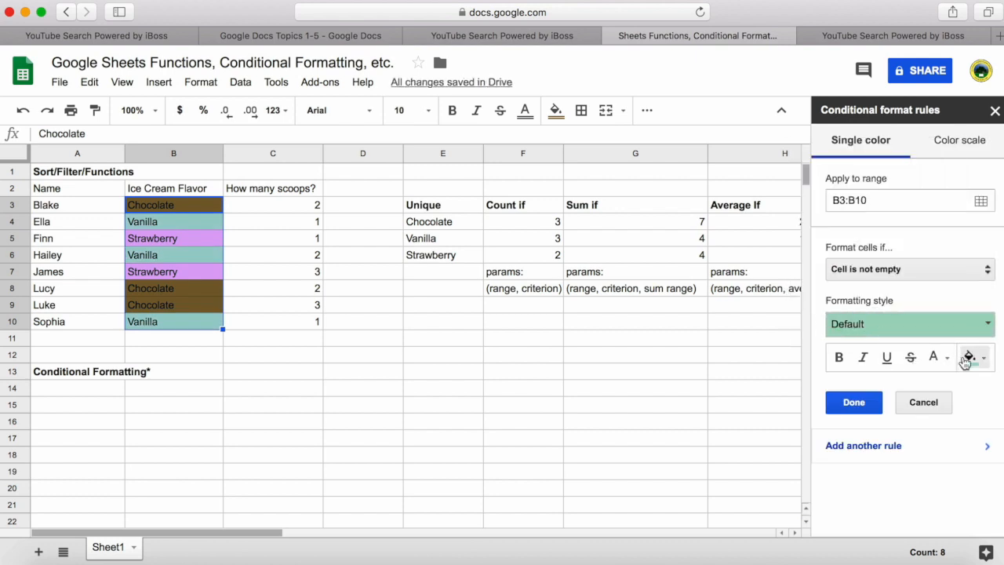
click(969, 357)
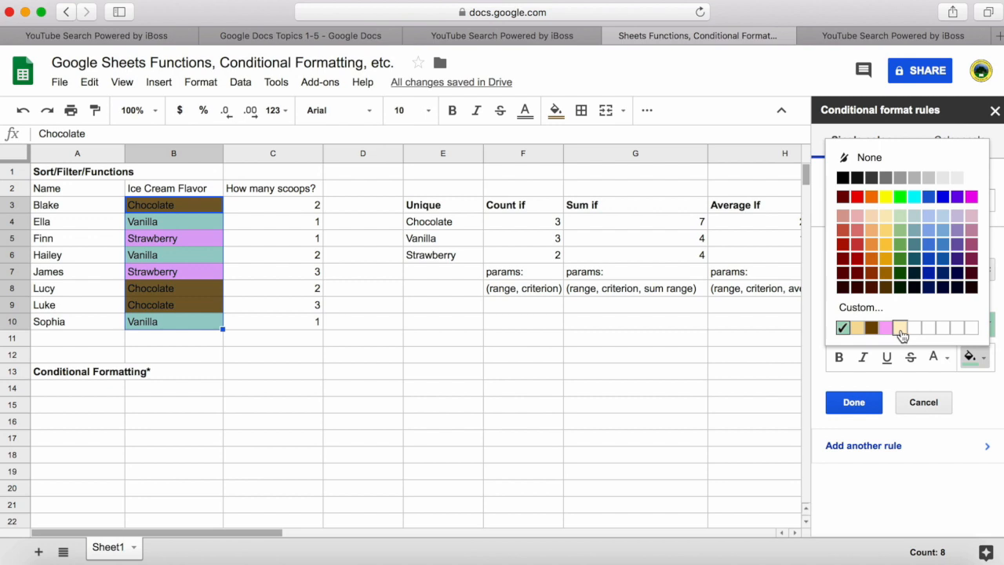
click(900, 328)
click(909, 268)
click(889, 289)
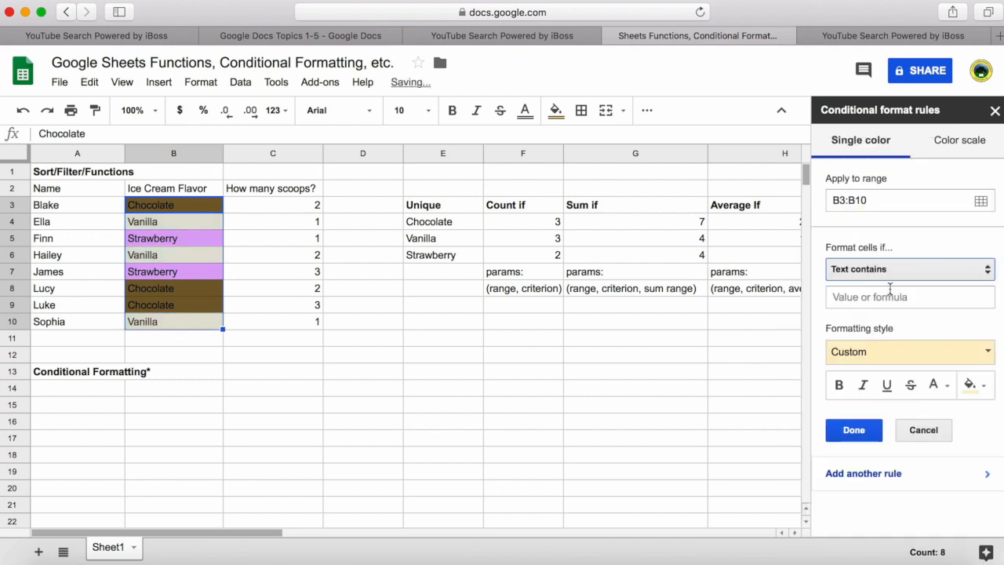
click(889, 297)
text(Vanilla)
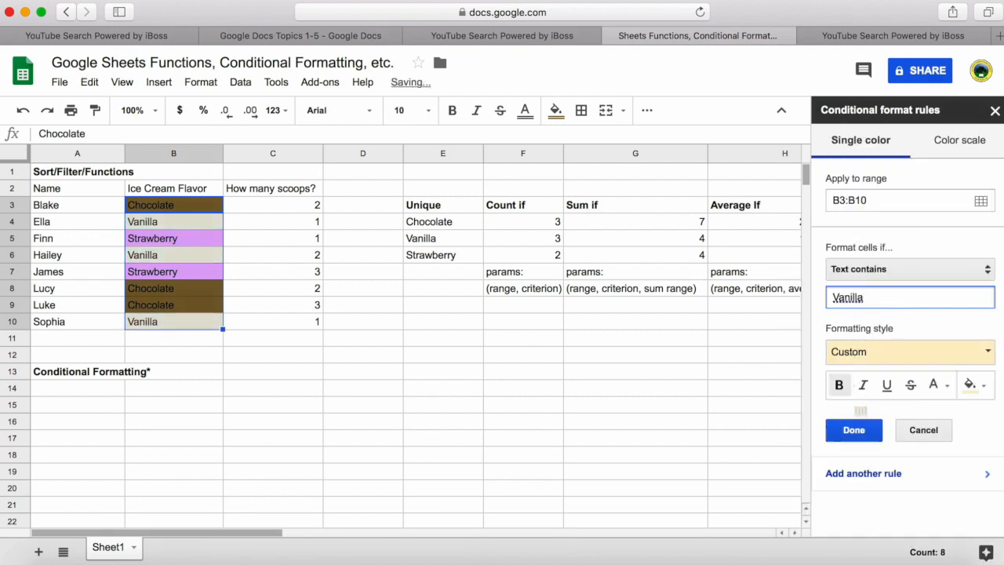
click(854, 430)
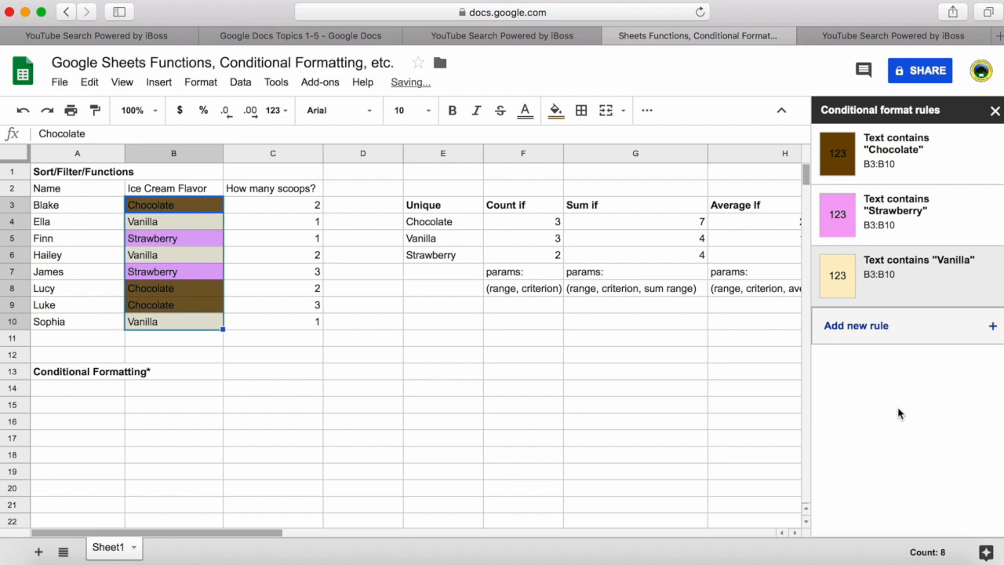
click(360, 351)
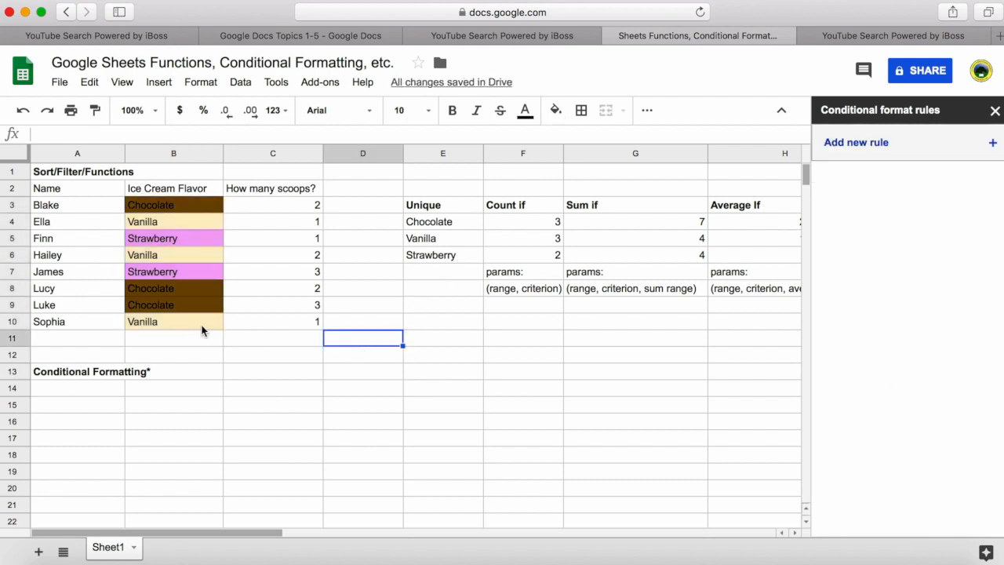
Change the conditional format rule on the scoops cells C3:C10 to less than or equal to 3 with a custom tan fill.
drag(273, 207, 319, 325)
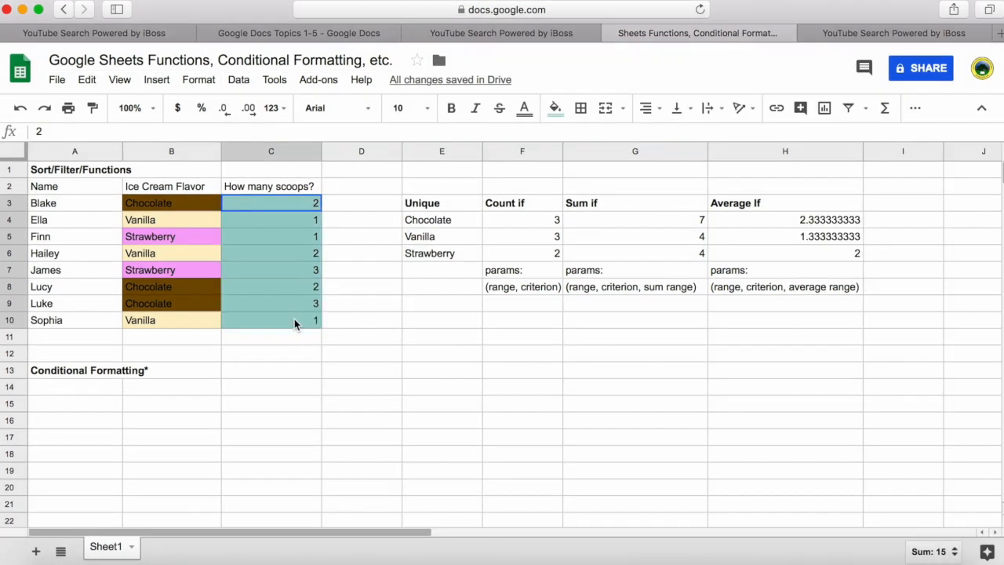
click(199, 85)
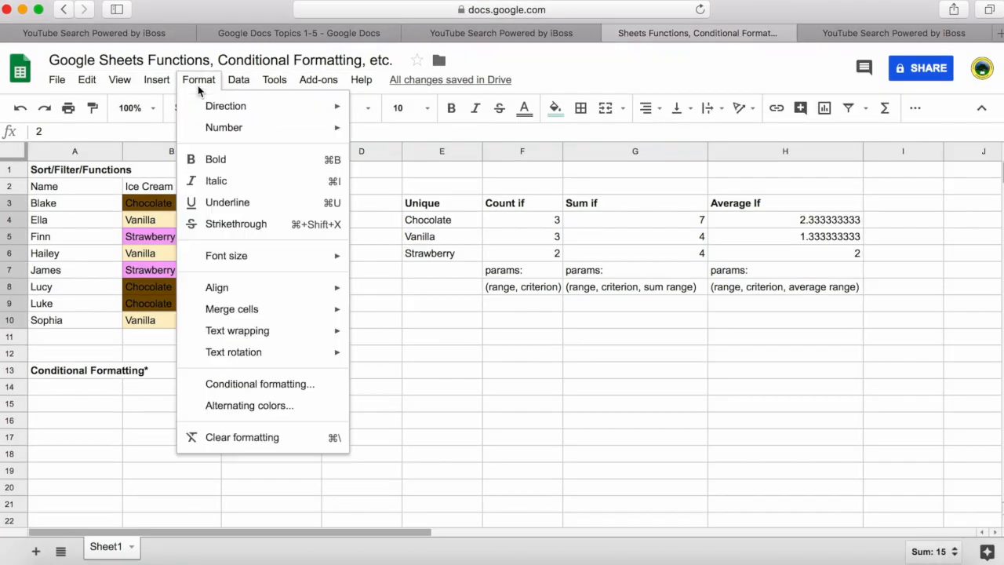
click(278, 386)
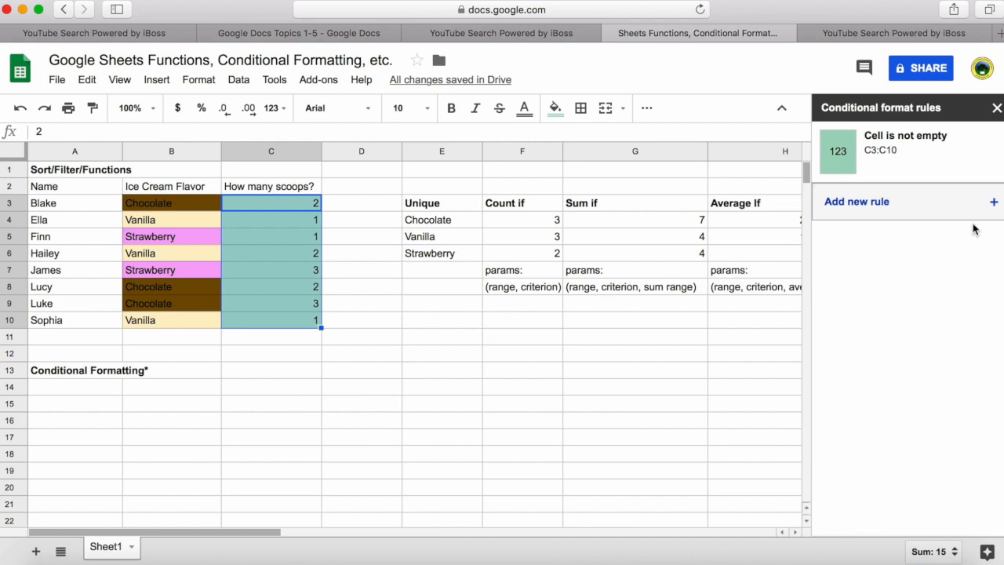
click(922, 169)
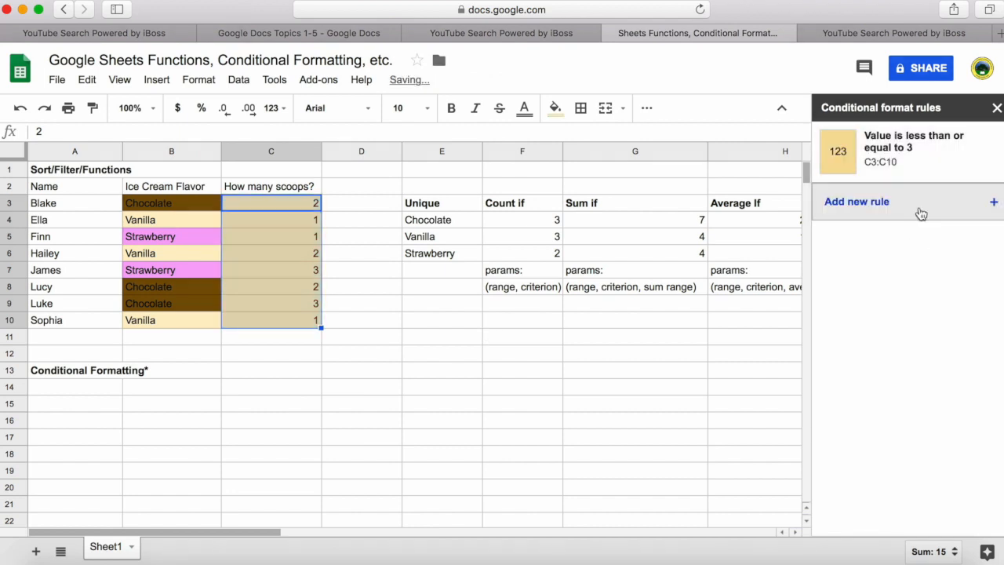
Add a second conditional format rule for C3:C10 that fills cells green when the value is equal to 2.
click(922, 203)
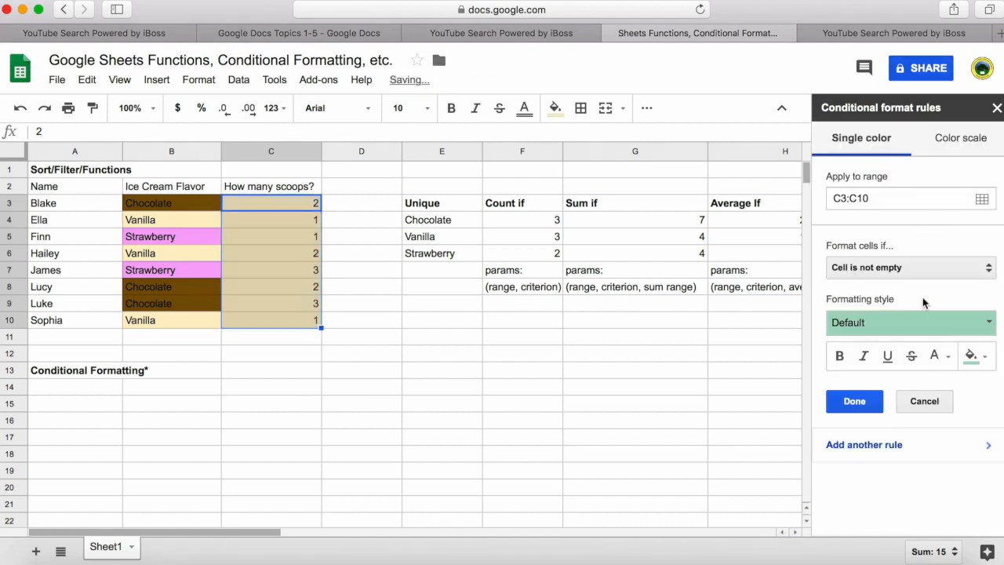
click(892, 267)
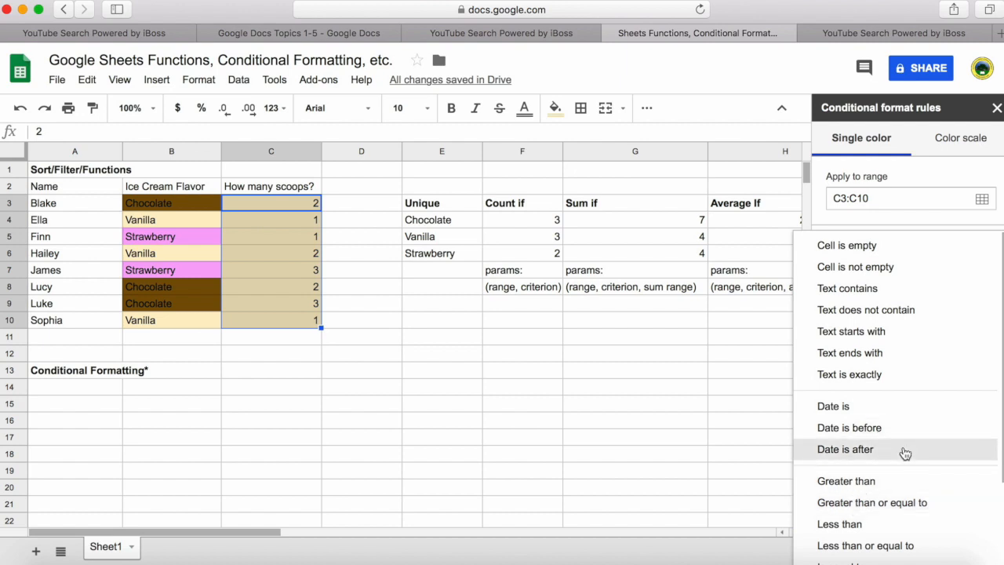
scroll(902, 453, down, 1)
click(869, 547)
click(907, 295)
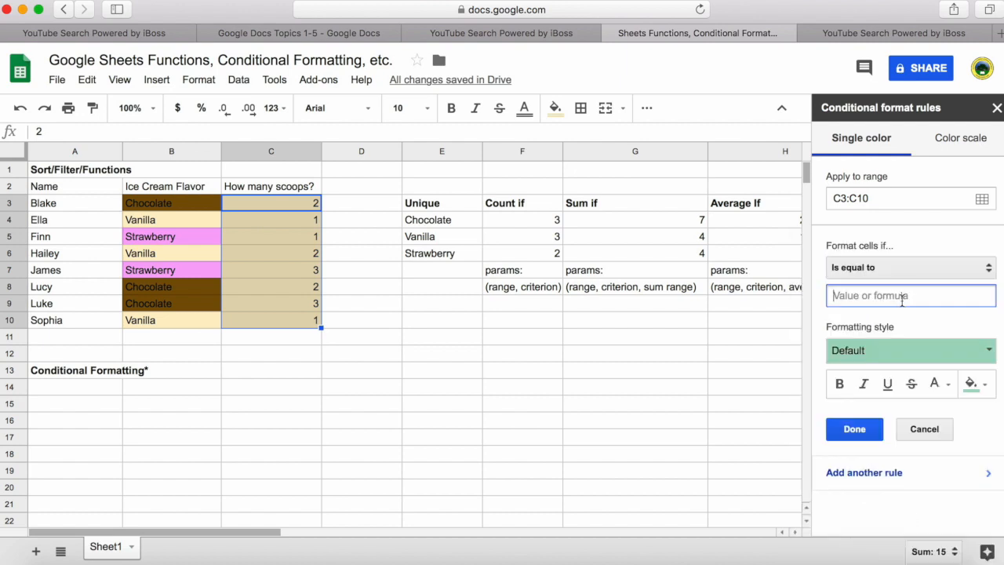
text(2)
click(907, 350)
click(910, 385)
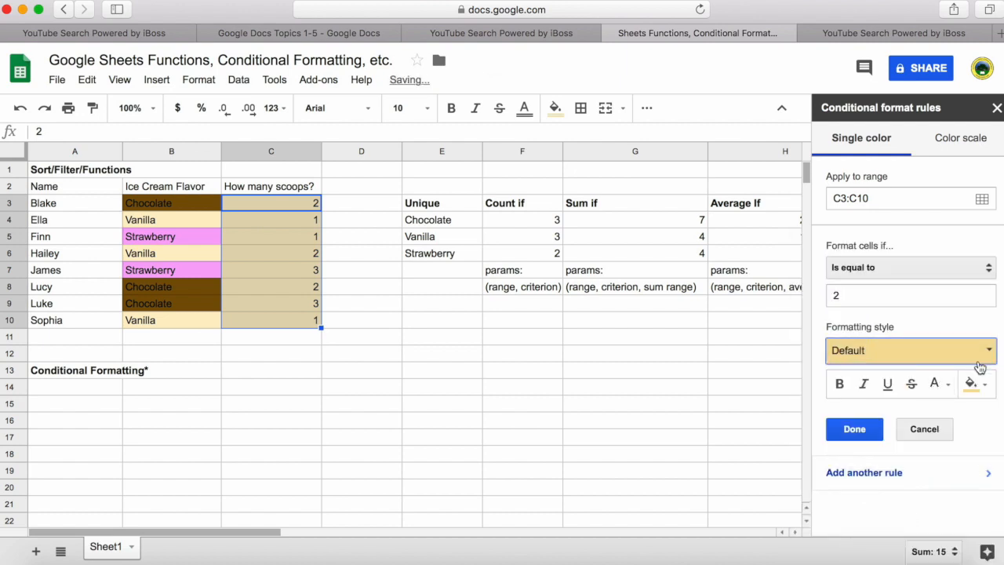
click(940, 349)
click(869, 384)
click(858, 428)
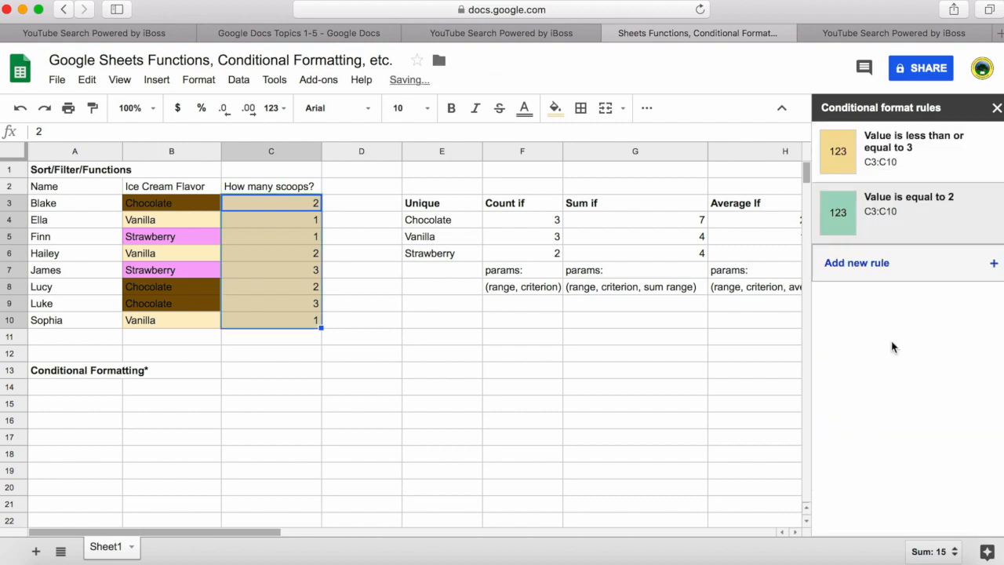
Change the tan rule's condition on C3:C10 to is equal to 3 and save the rule.
click(924, 169)
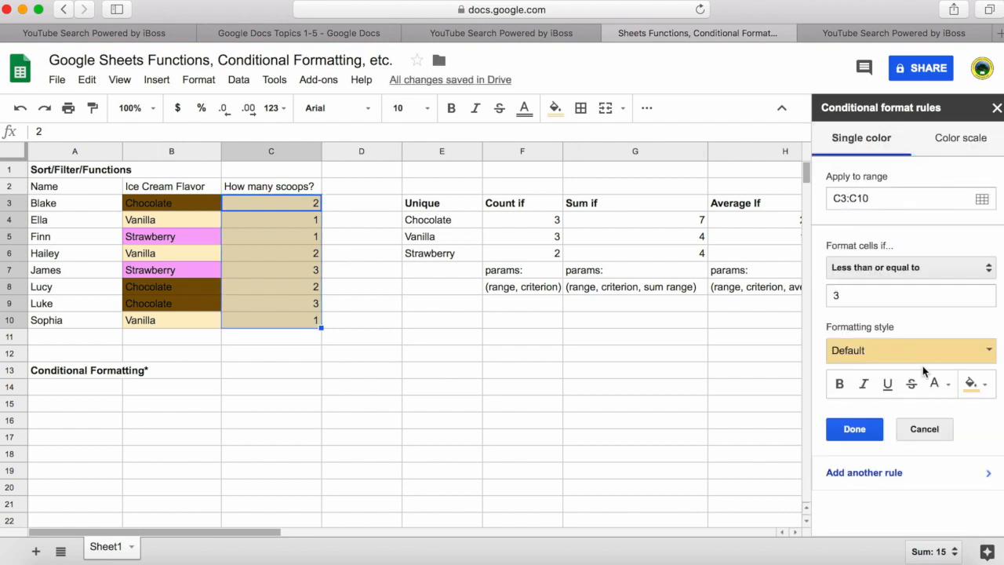
click(887, 273)
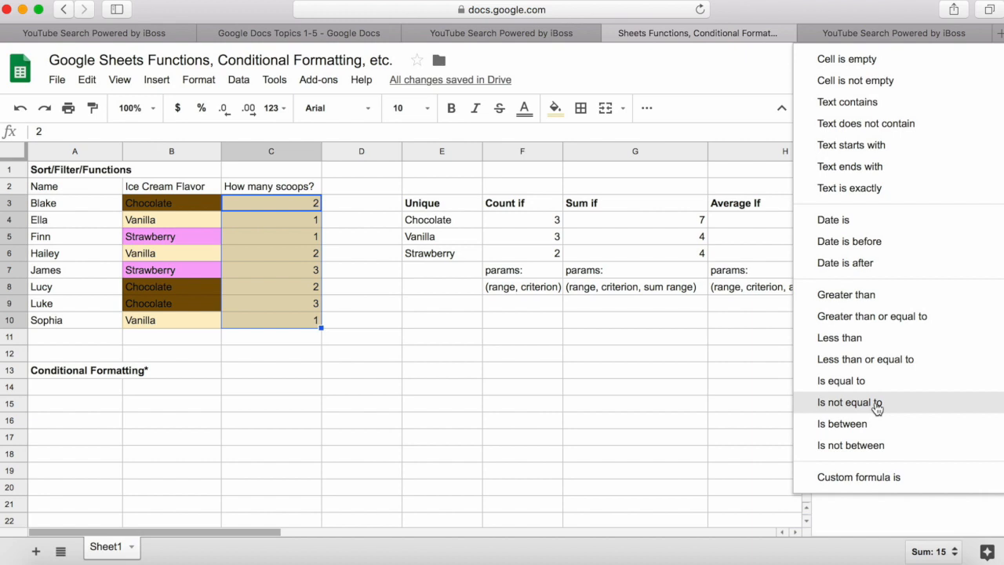
click(863, 382)
click(858, 428)
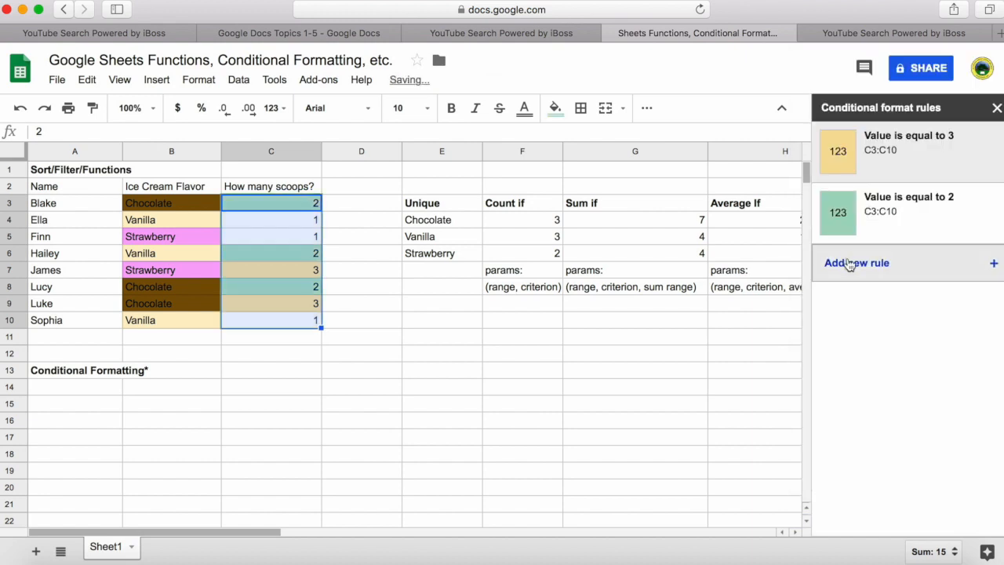
Add a third rule for C3:C10 that fills cells light red when the value is equal to 1.
click(849, 265)
click(878, 269)
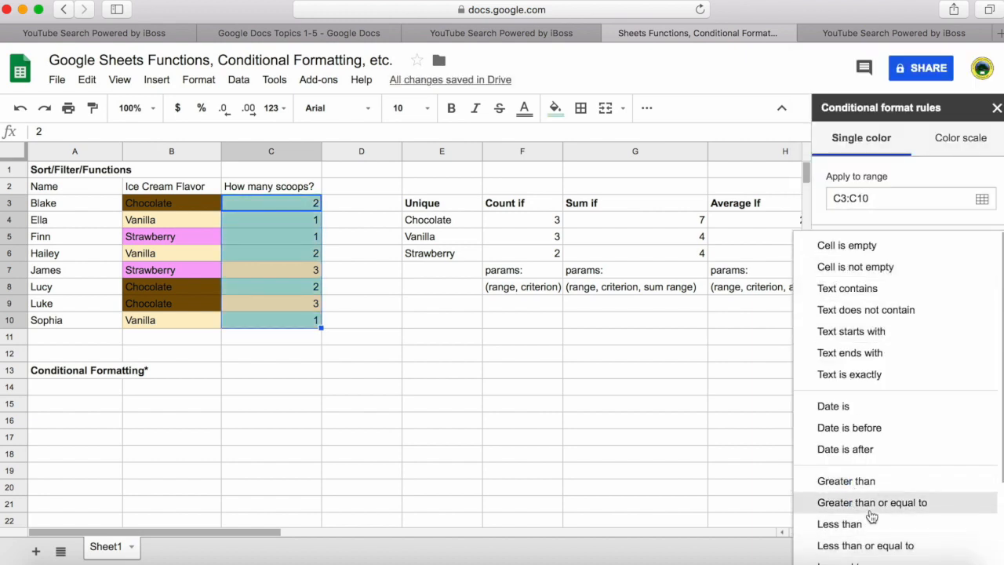
click(869, 562)
click(880, 350)
click(959, 383)
click(902, 295)
text(1)
click(854, 428)
click(617, 422)
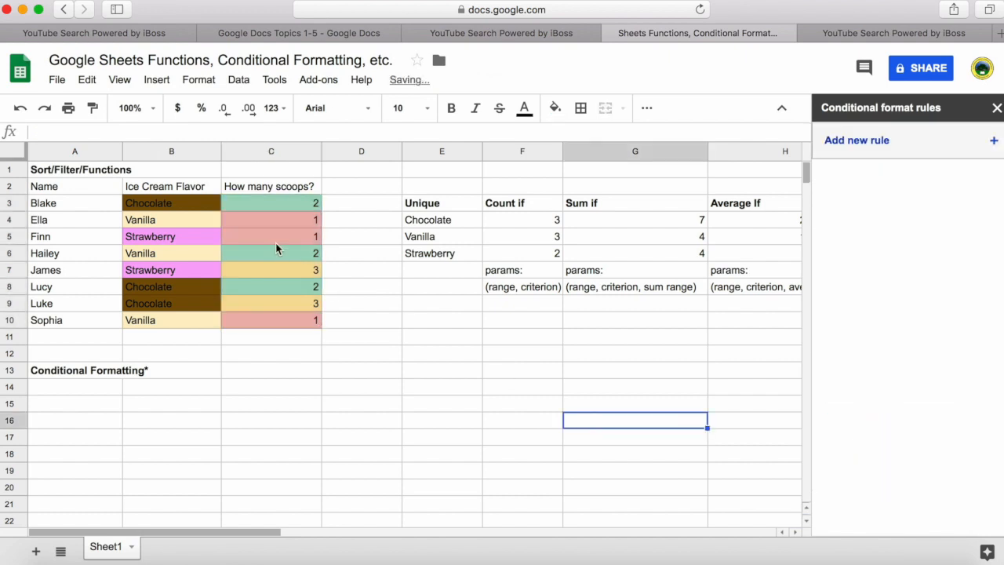
click(320, 389)
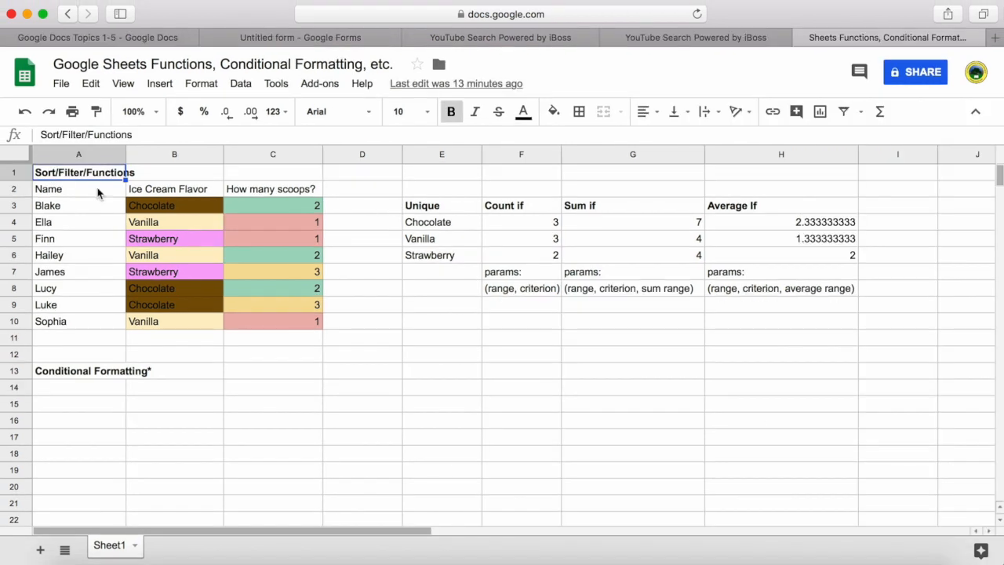
Insert a column chart from the ice cream data in A2:C10 and close the chart editor.
drag(98, 193, 309, 328)
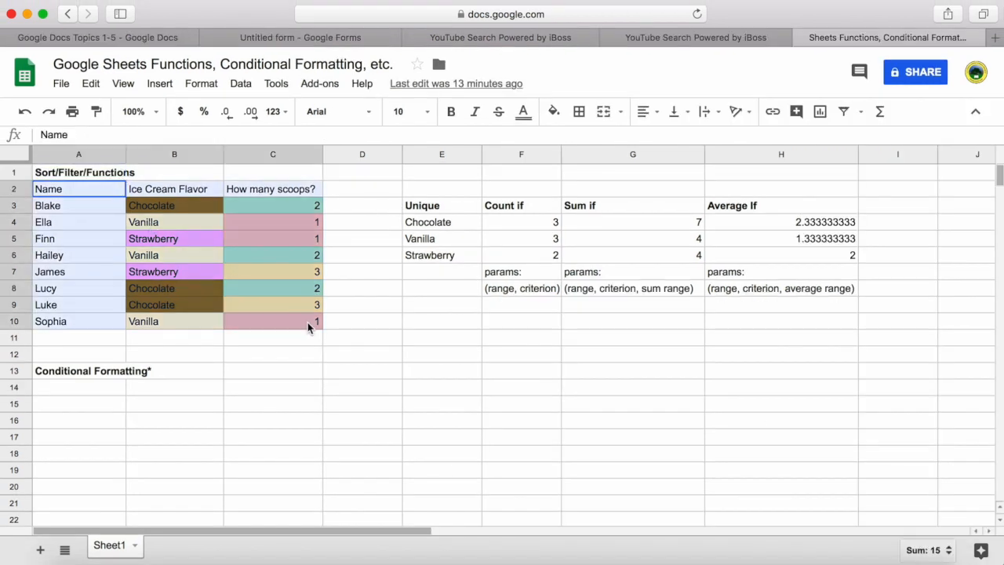
click(159, 83)
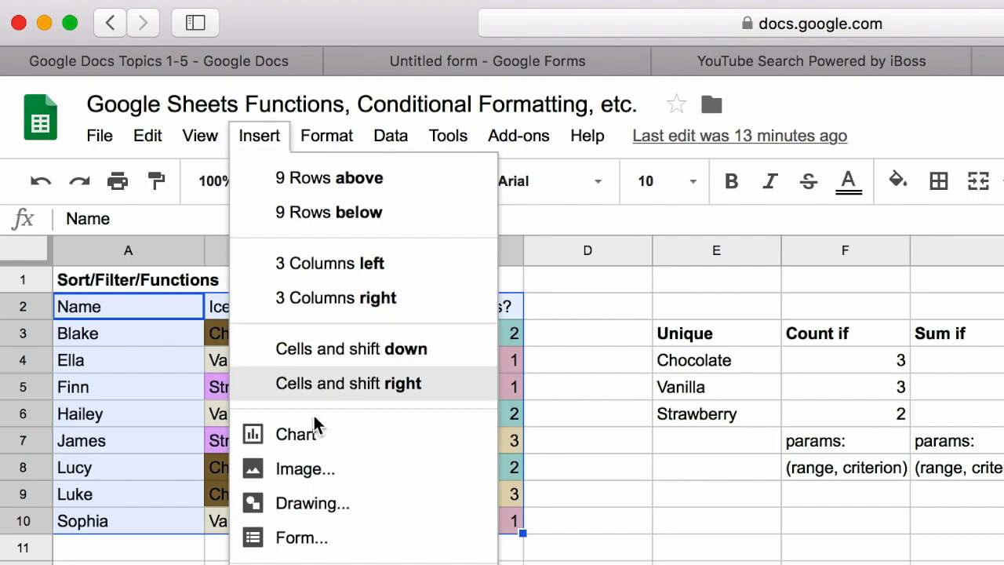
key(Escape)
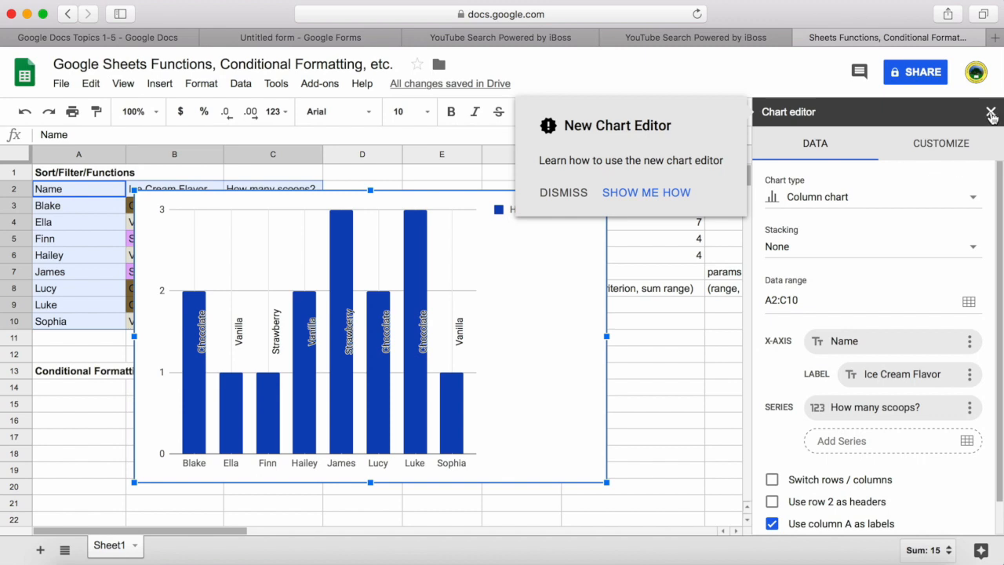
click(991, 111)
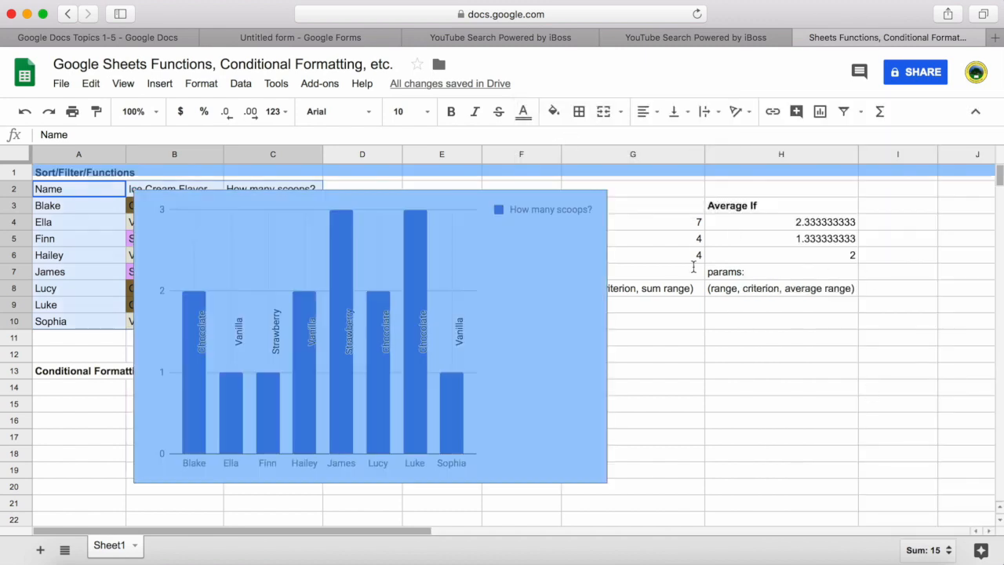
Move the column chart clear of the ice cream data in columns A to C, and transfer it to its own sheet.
click(647, 339)
click(523, 294)
drag(533, 280, 789, 320)
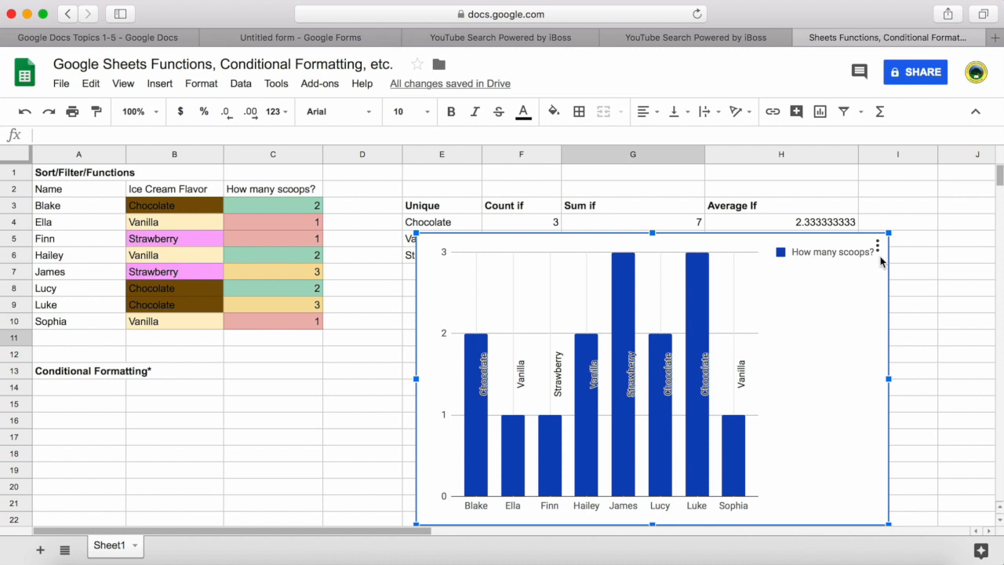
click(878, 249)
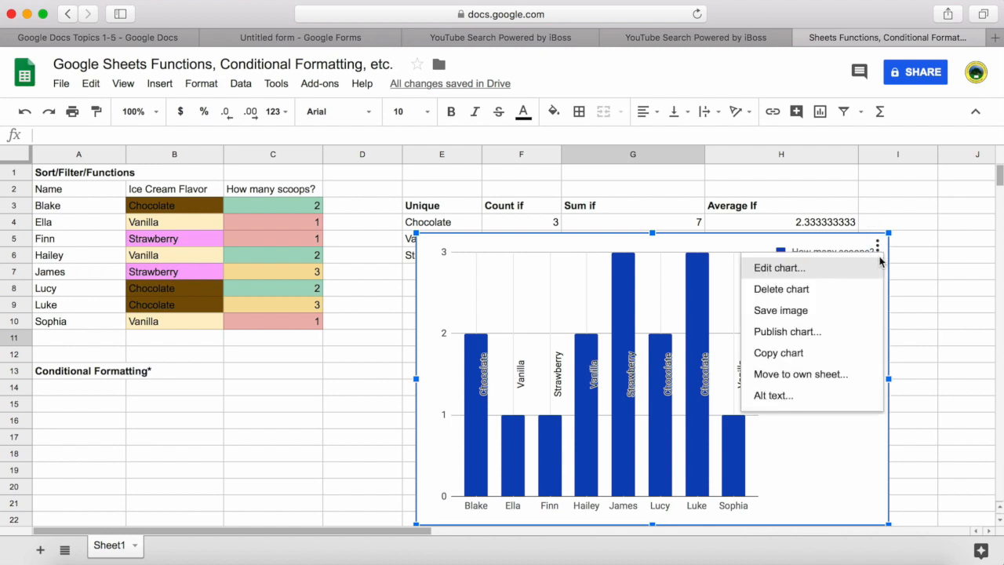
click(794, 375)
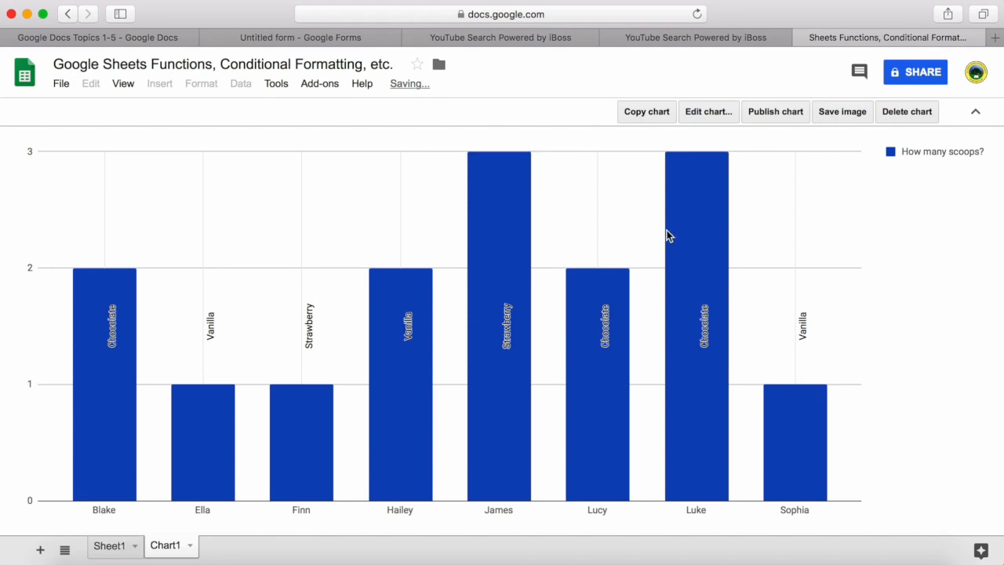
mouse_move(363, 300)
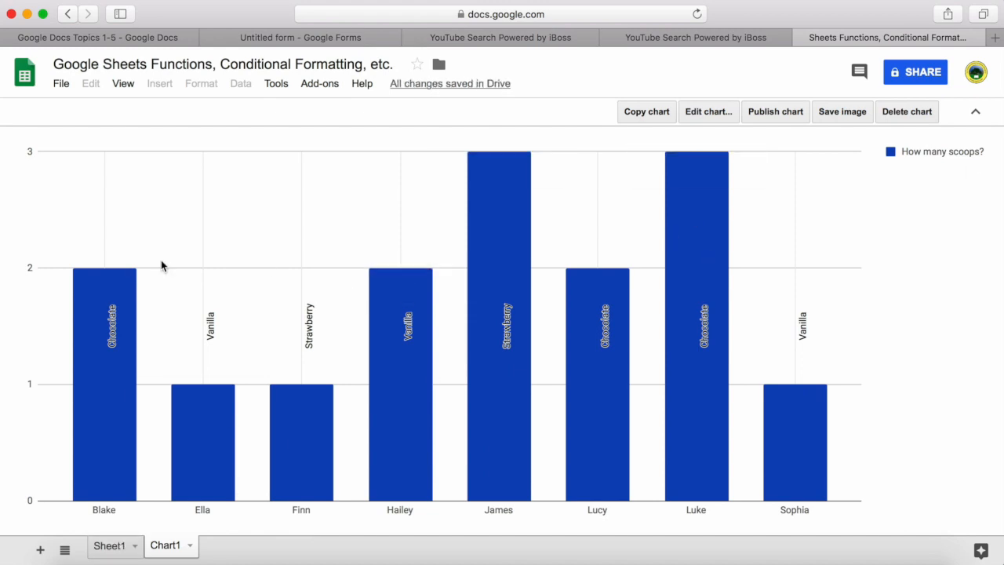